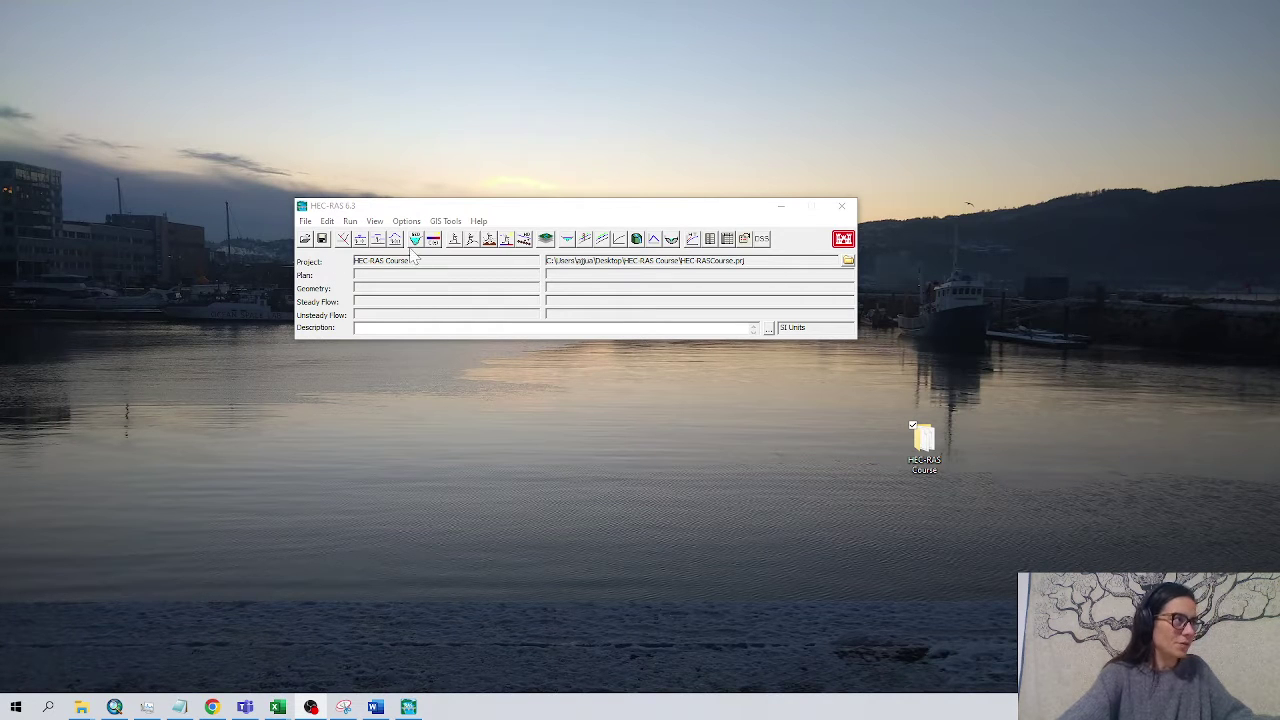
In the geometry editor, draw a closed 2D flow area polygon around the river bend and the adjacent town
click(343, 240)
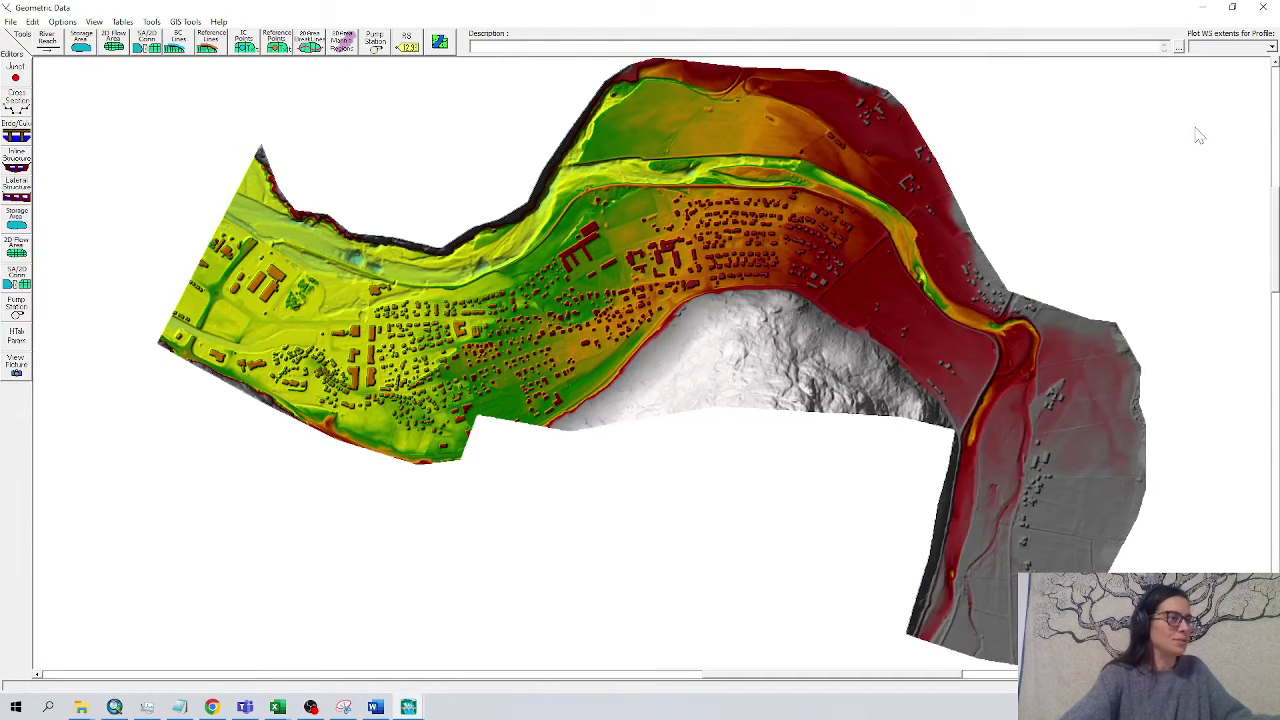
click(114, 45)
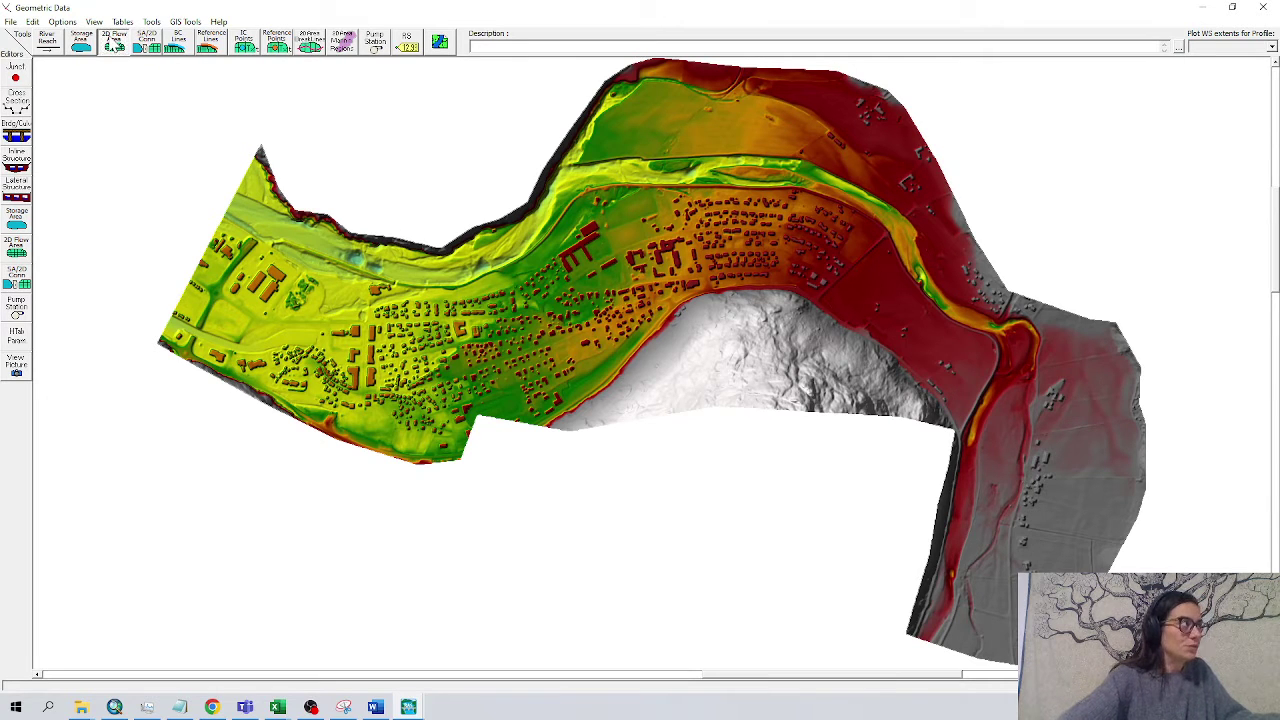
click(900, 375)
click(975, 279)
click(926, 176)
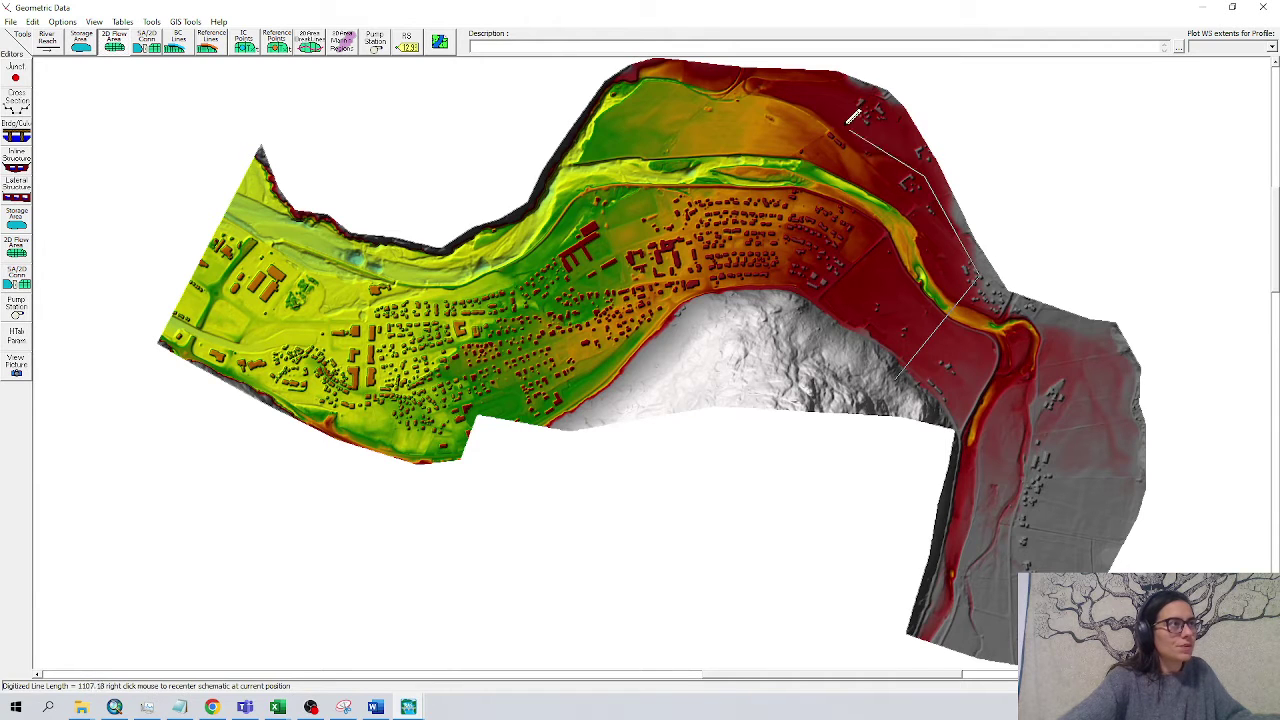
click(843, 108)
click(732, 84)
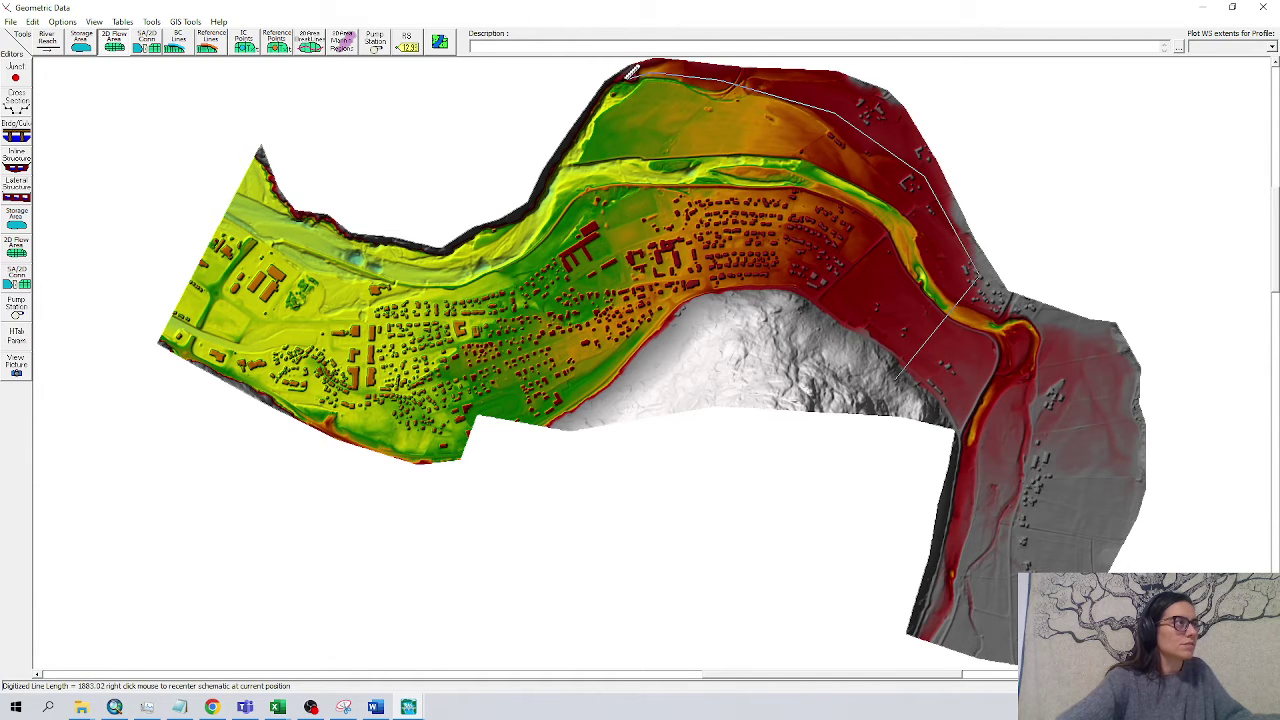
click(627, 75)
click(690, 322)
click(758, 303)
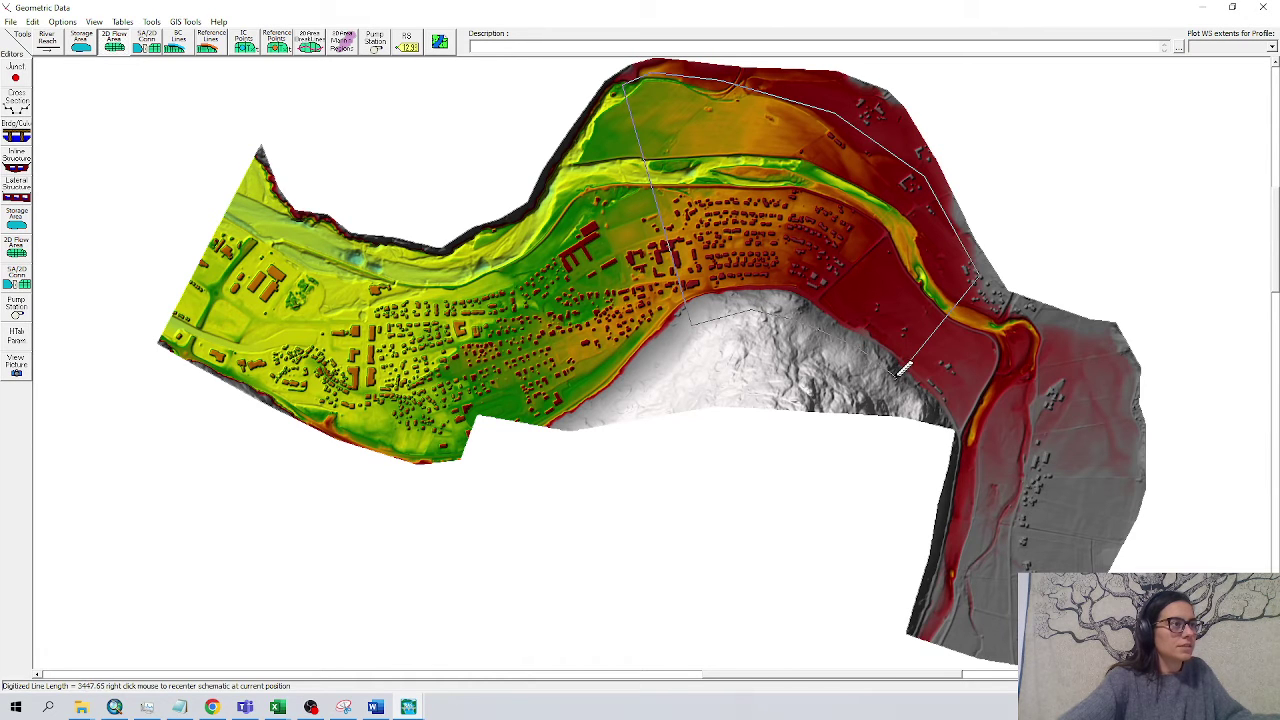
double_click(901, 369)
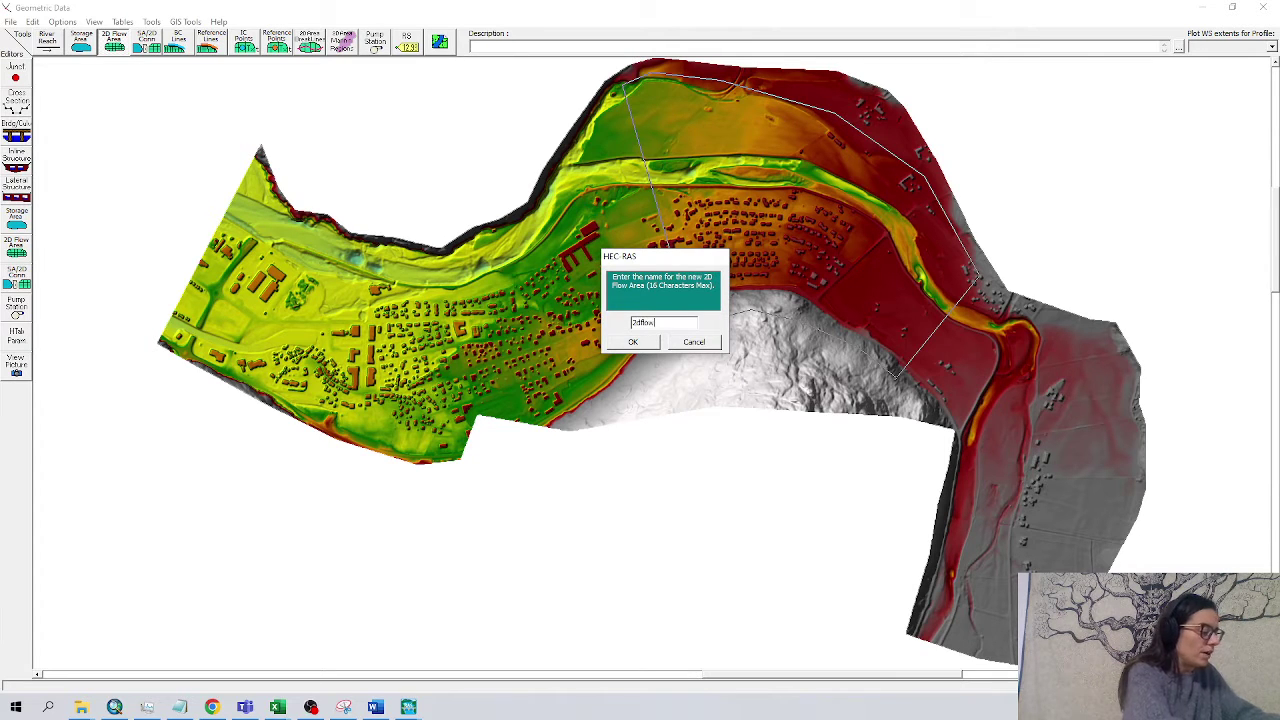
Name the new area 2dflowarea and open its Edit 2D Flow Area settings
key(Return)
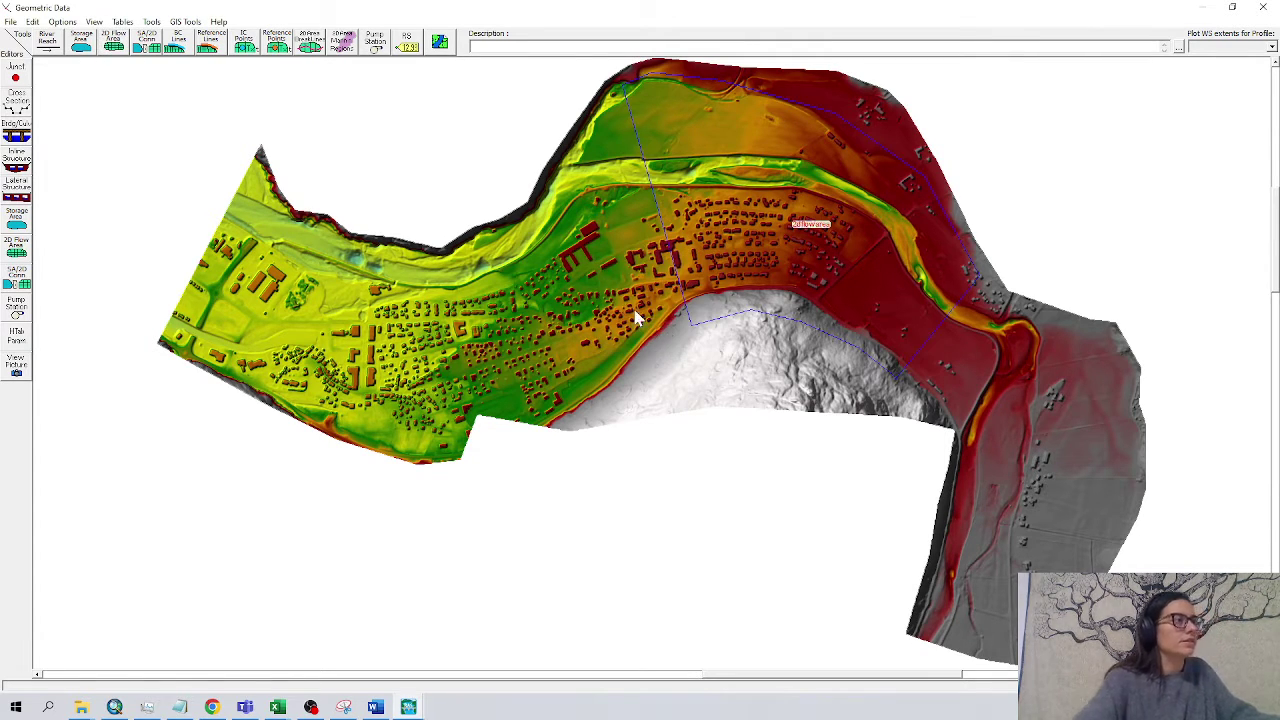
click(755, 317)
right_click(762, 312)
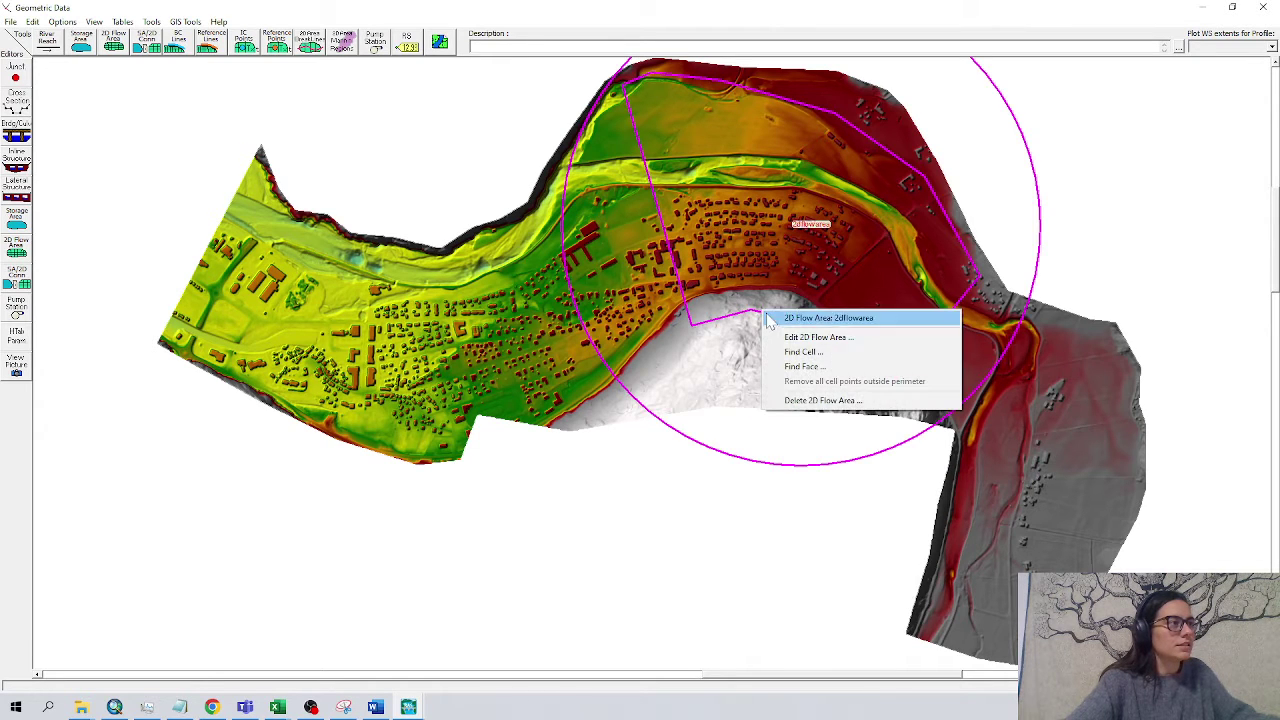
click(784, 338)
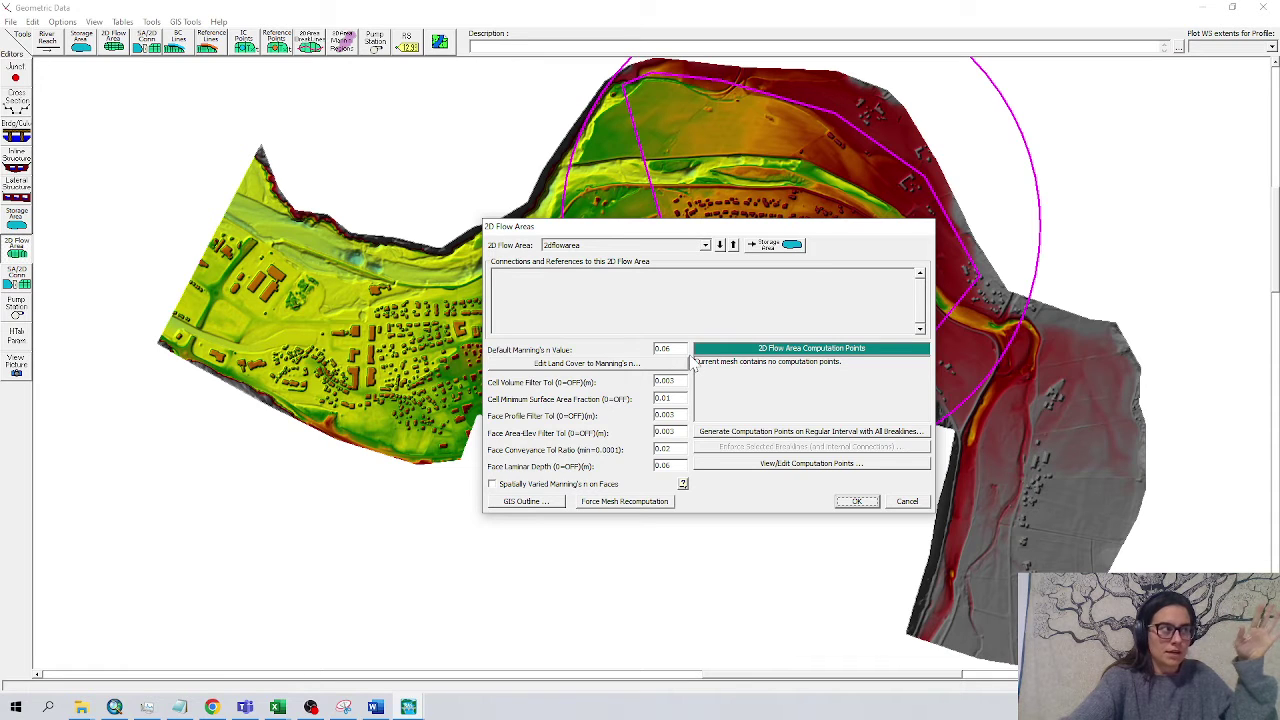
Generate regularly spaced computation points at DX 5 and DY 5, giving 27736 cells
click(720, 433)
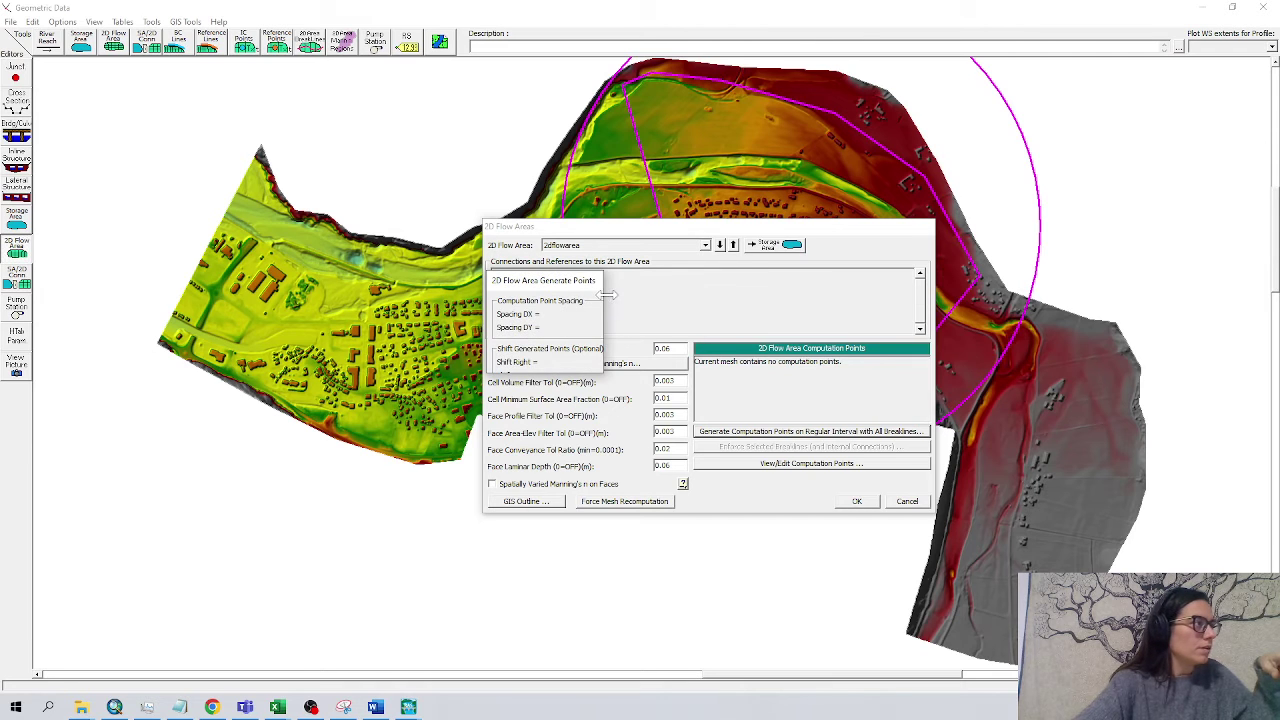
drag(610, 298, 728, 296)
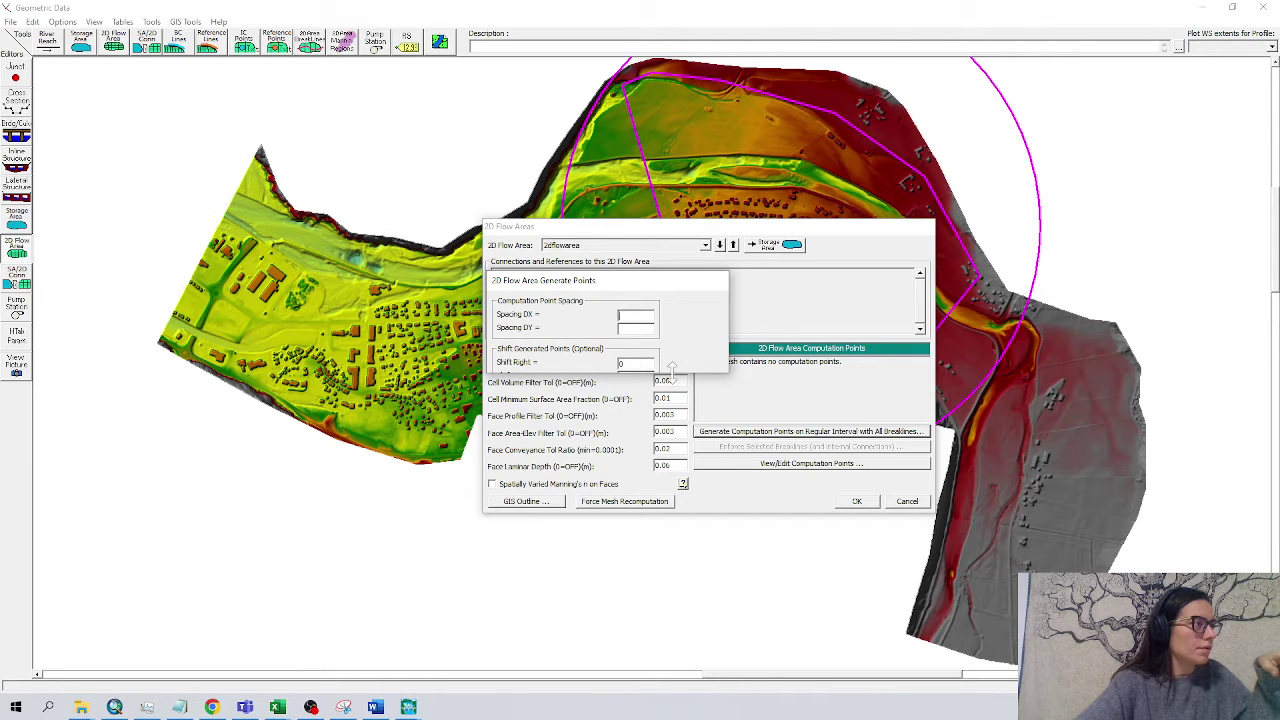
drag(675, 372, 661, 447)
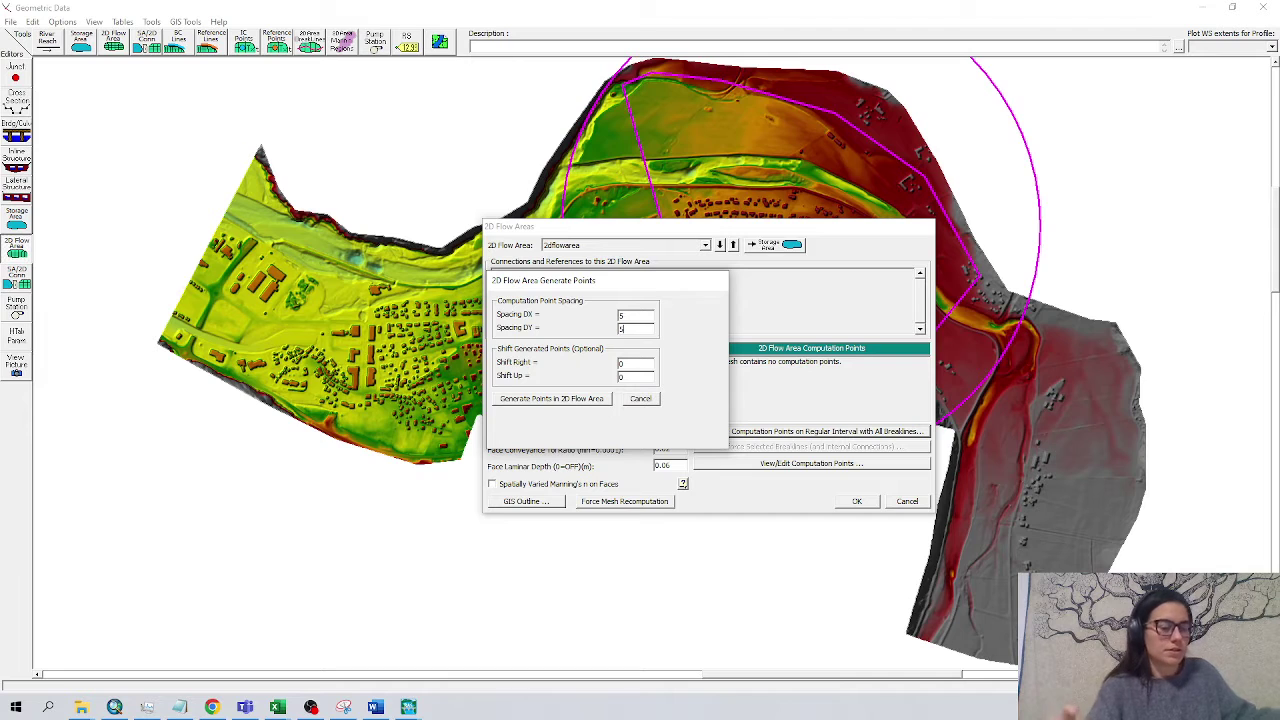
click(541, 401)
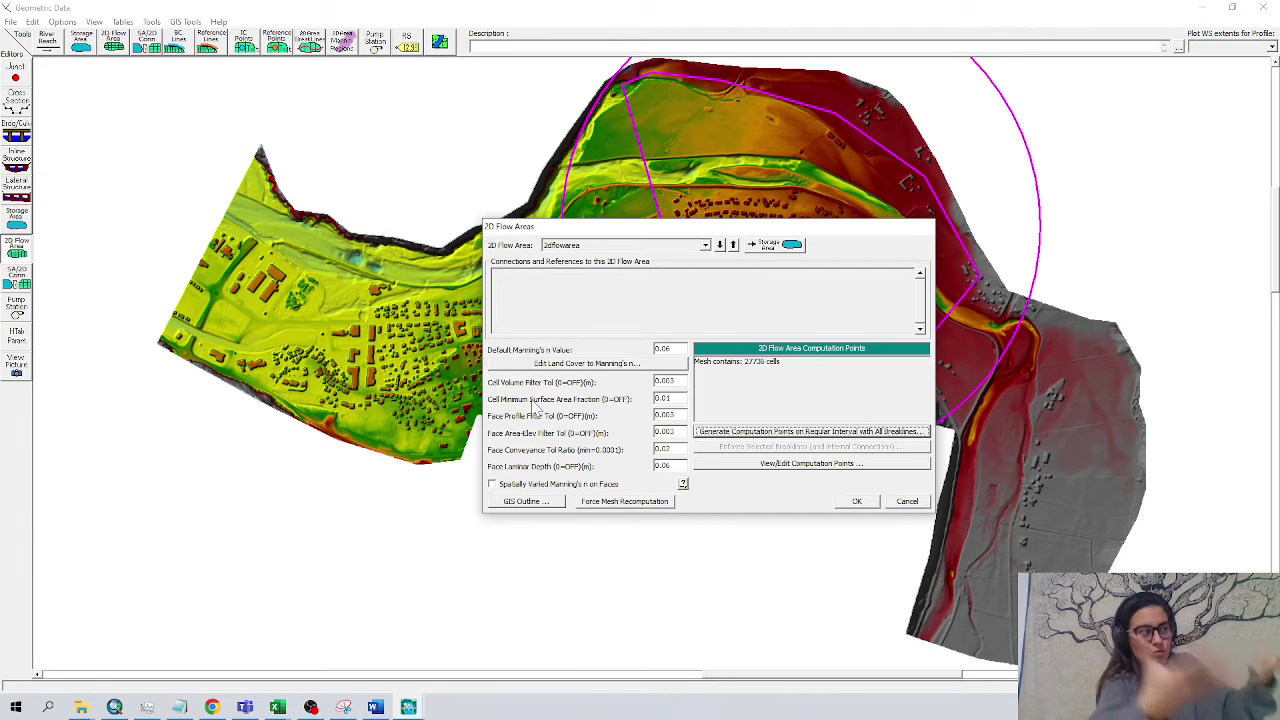
Force mesh recomputation, accept the flow area settings, then zoom and pan across the finished 5 m mesh
click(658, 501)
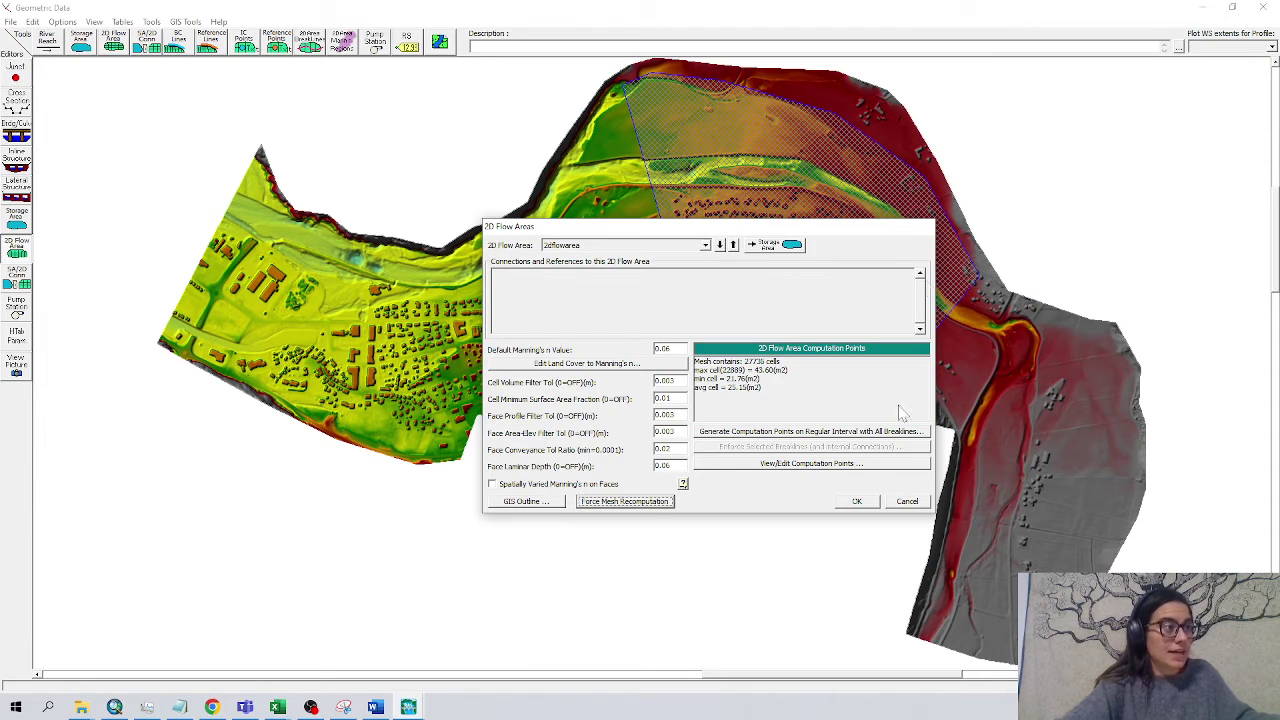
click(857, 501)
scroll(843, 215, up, 2)
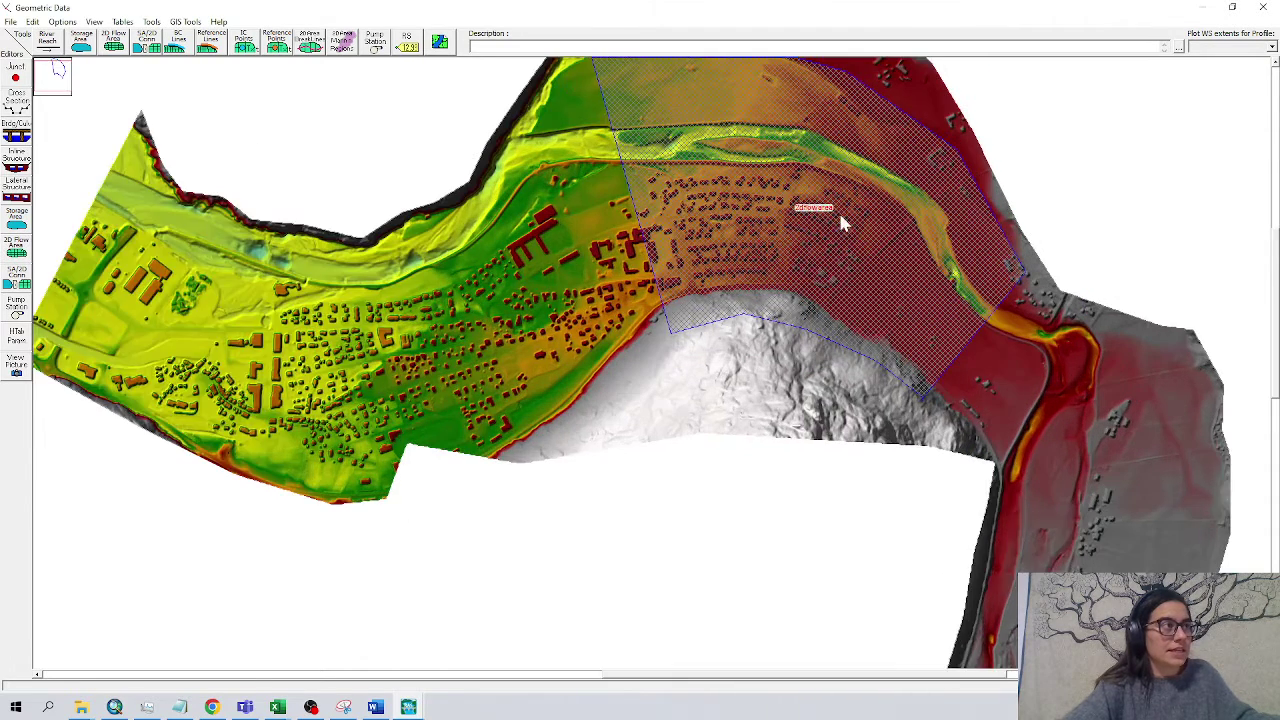
scroll(838, 205, up, 1)
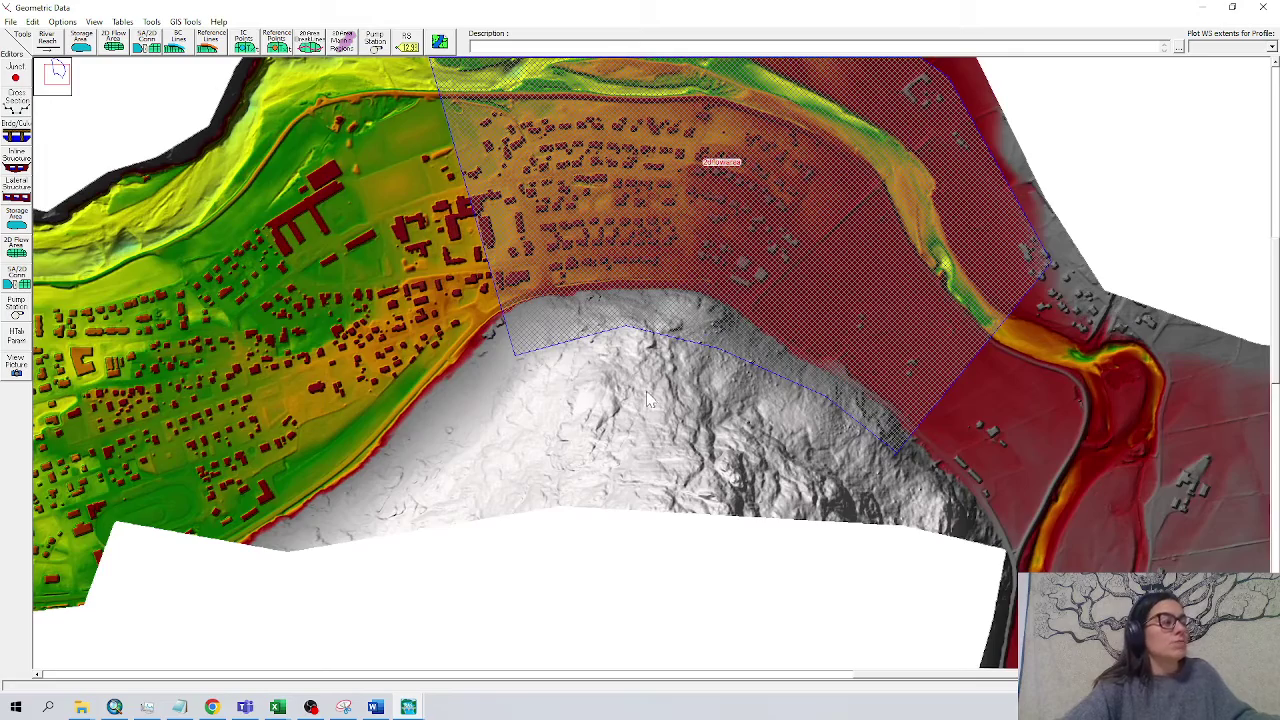
scroll(424, 257, down, 1)
drag(423, 266, 306, 494)
scroll(349, 470, up, 1)
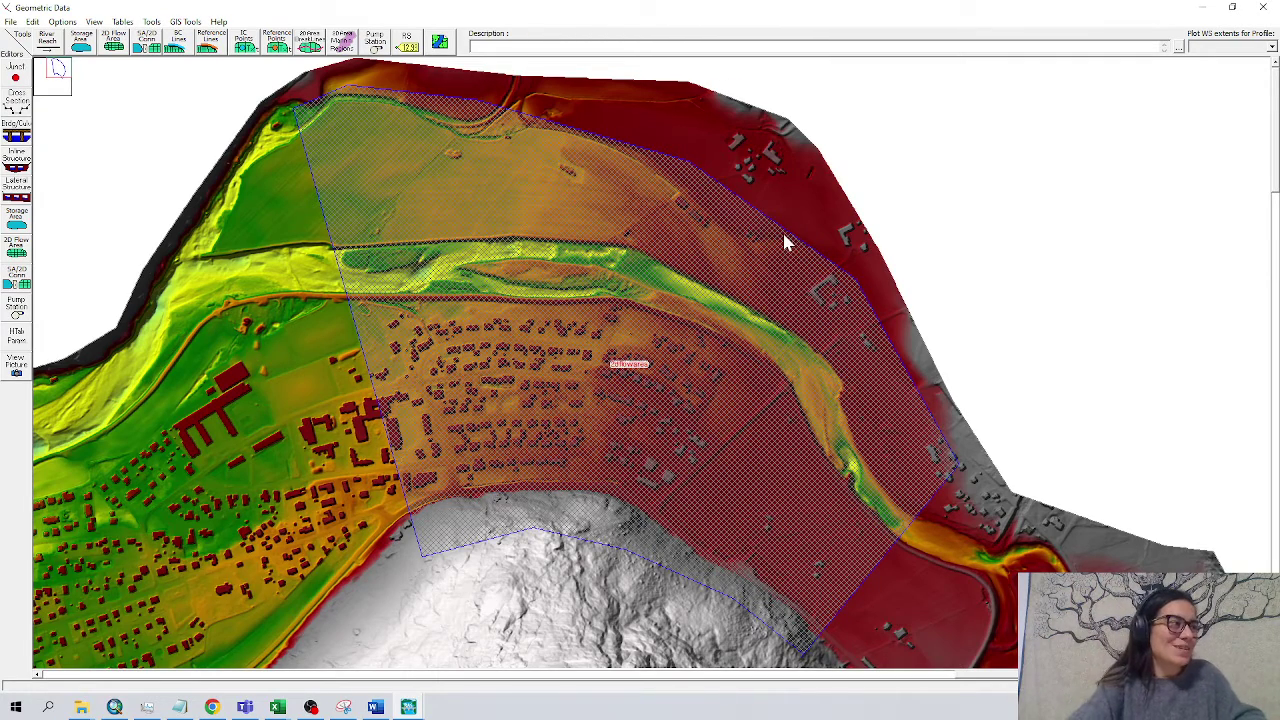
scroll(772, 335, up, 2)
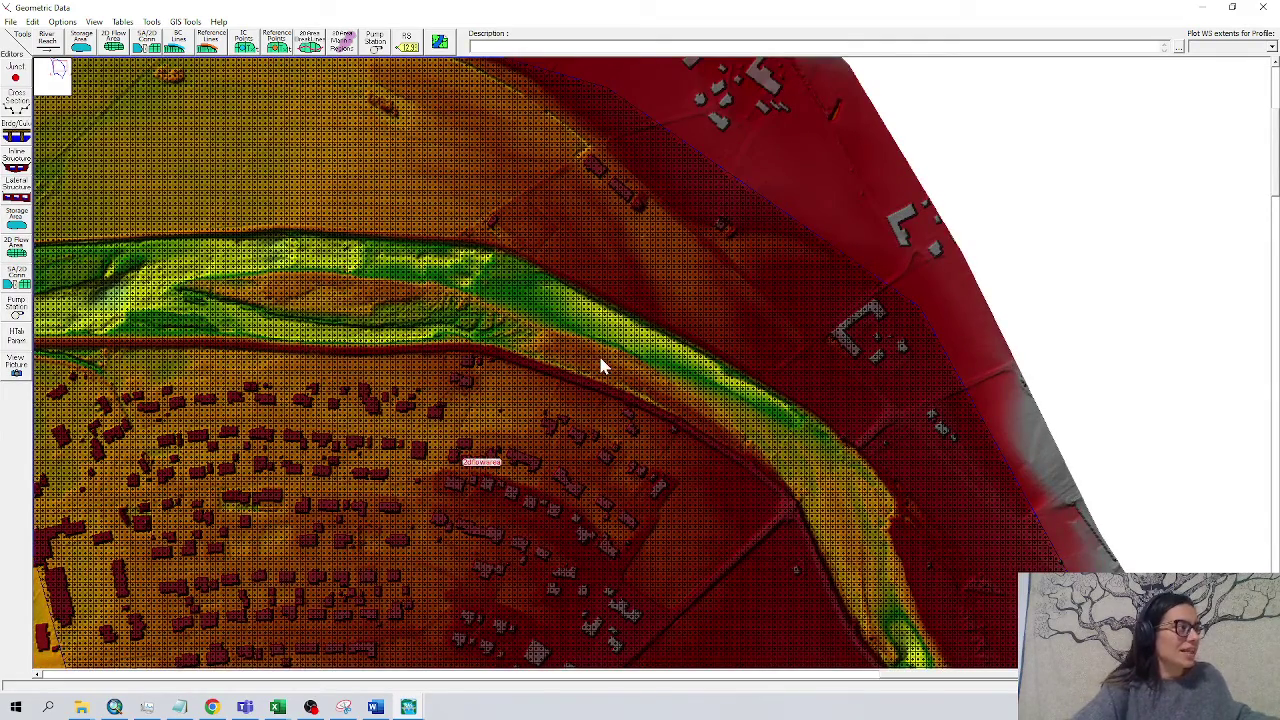
scroll(600, 367, down, 1)
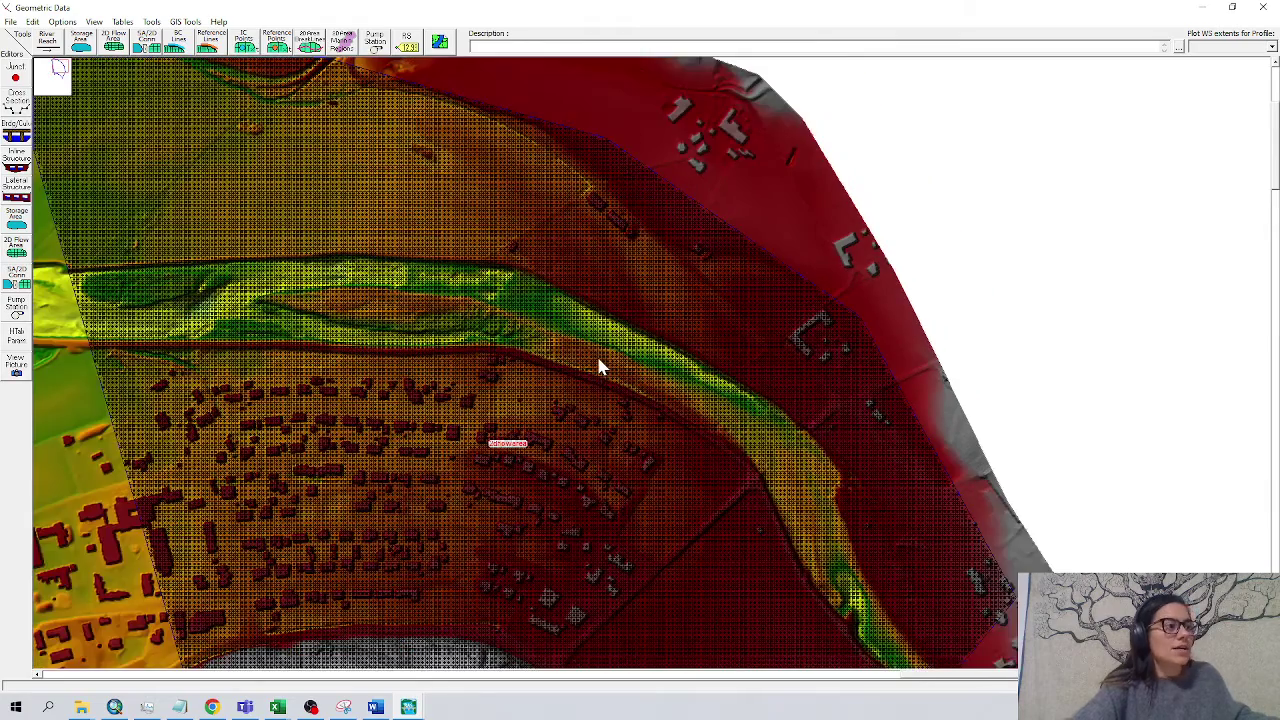
scroll(598, 363, down, 1)
scroll(903, 591, down, 1)
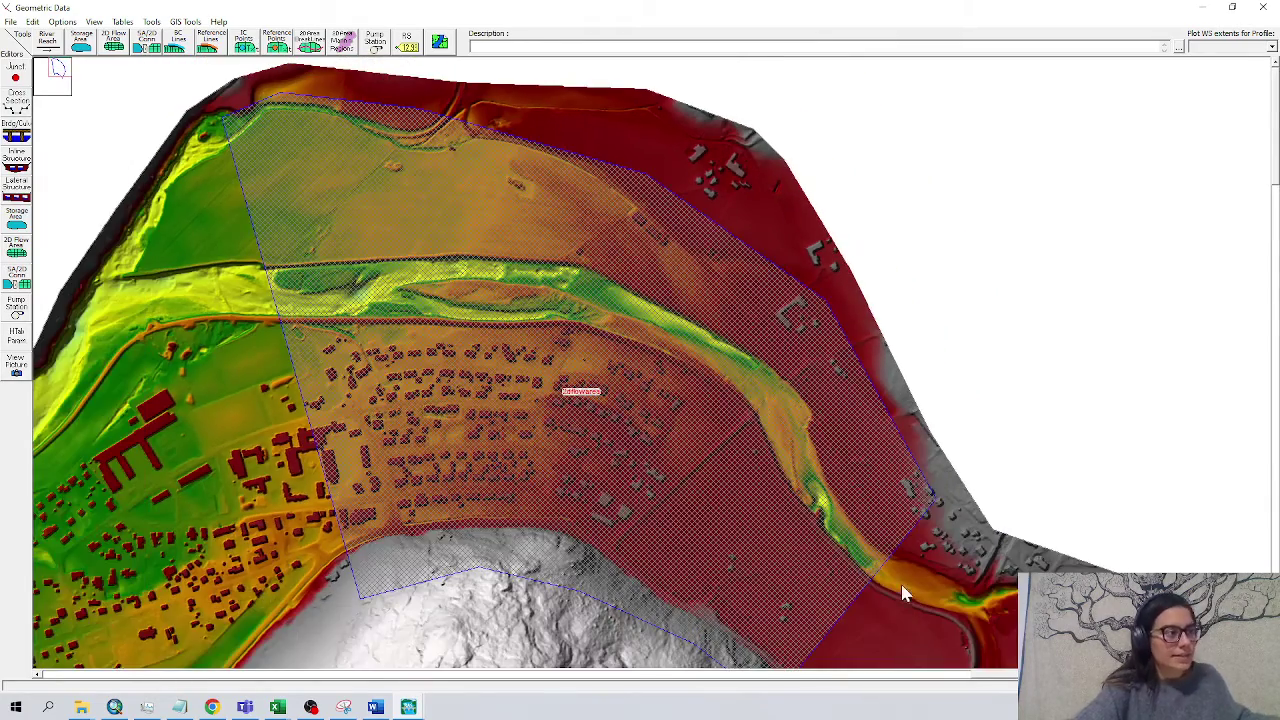
scroll(674, 466, up, 1)
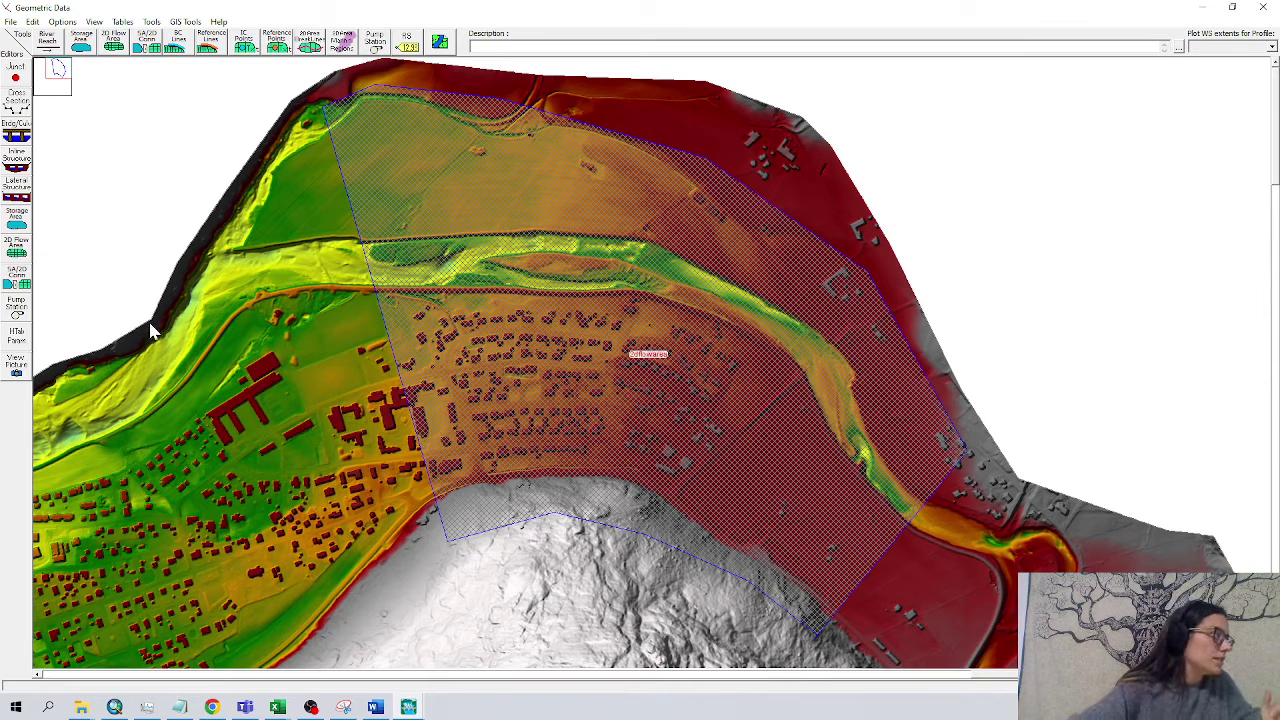
Draw a boundary condition line across the area's lower edge named upstreamBC
click(178, 40)
click(898, 539)
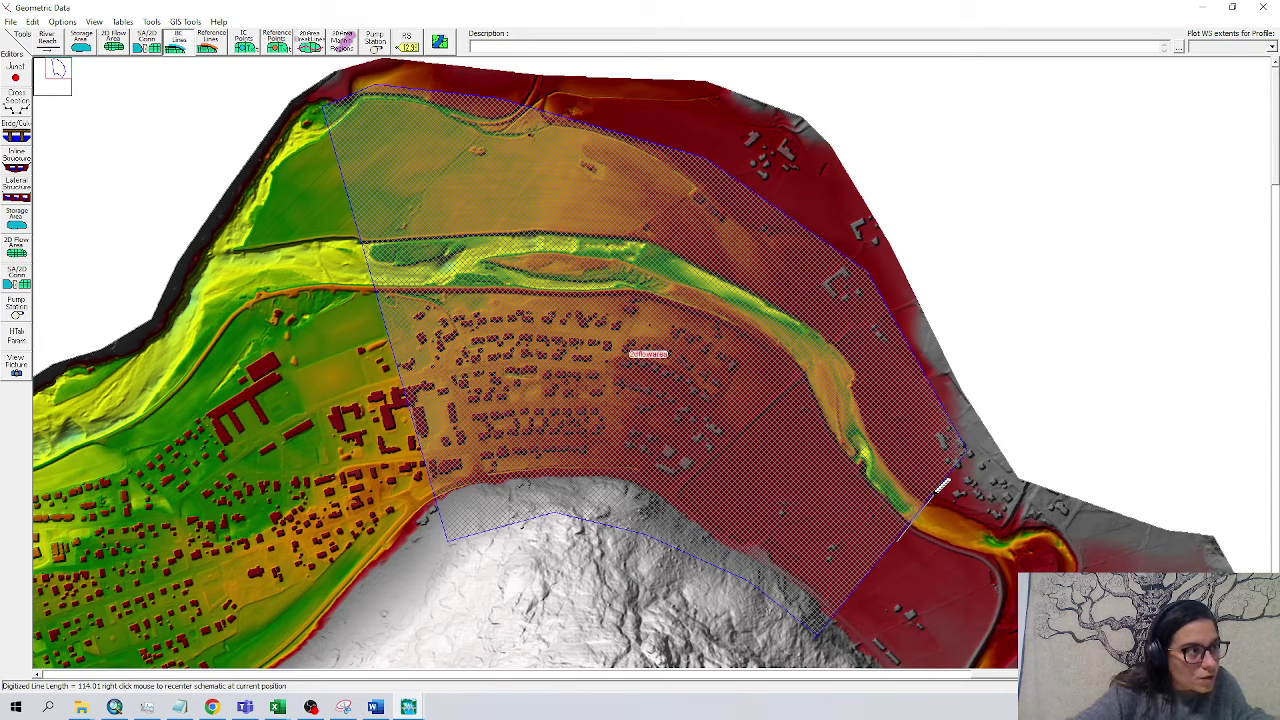
double_click(938, 490)
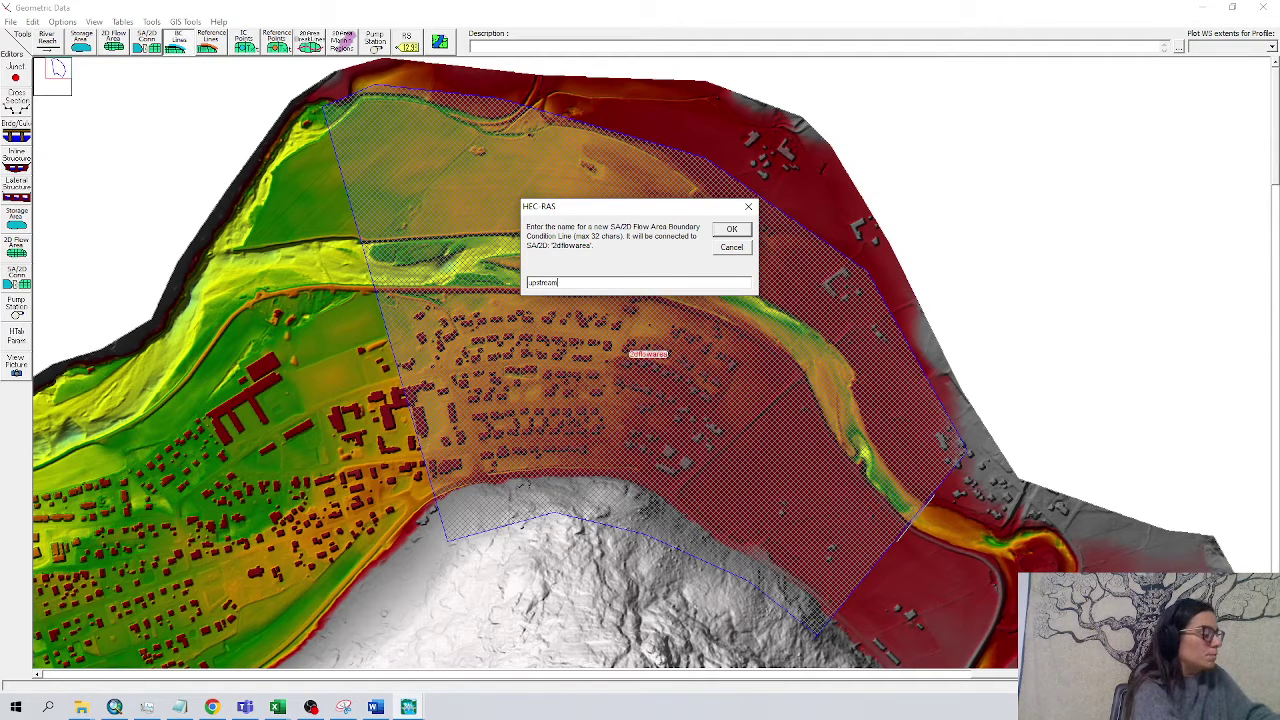
key(Return)
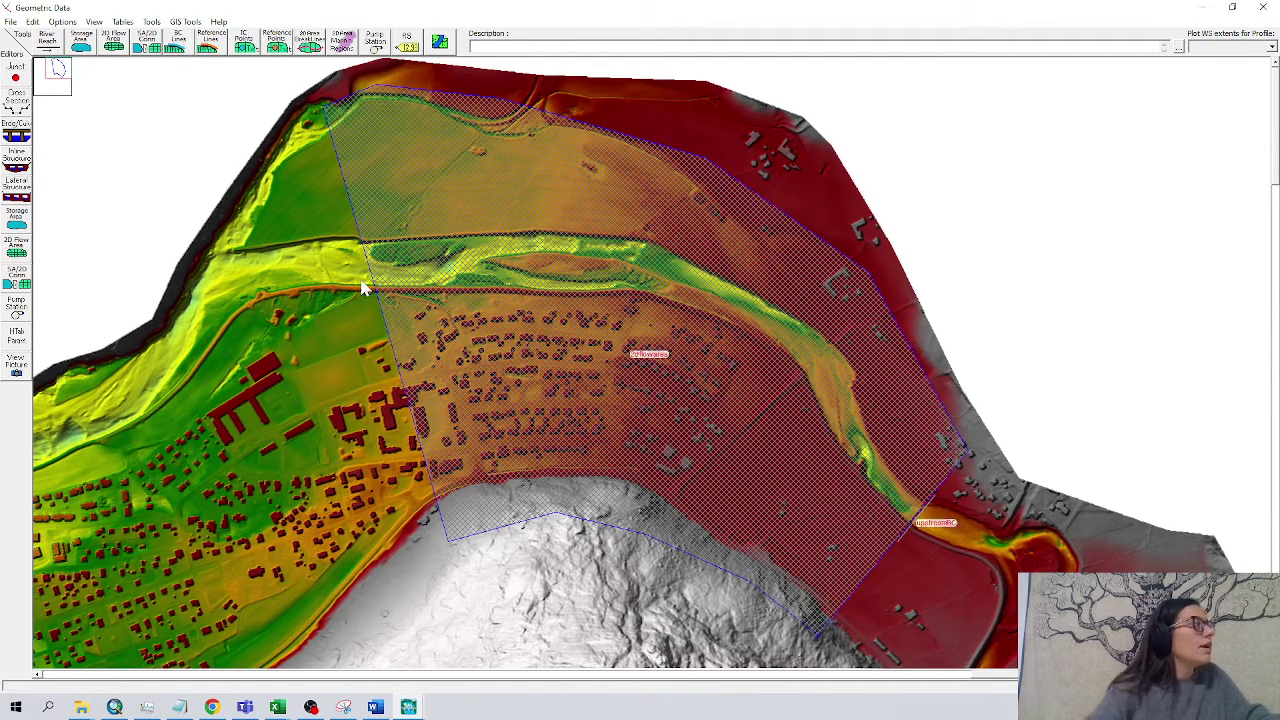
Draw a second boundary condition line across the upper edge named downstreamBC, then open the File menu
click(178, 42)
click(340, 145)
double_click(415, 432)
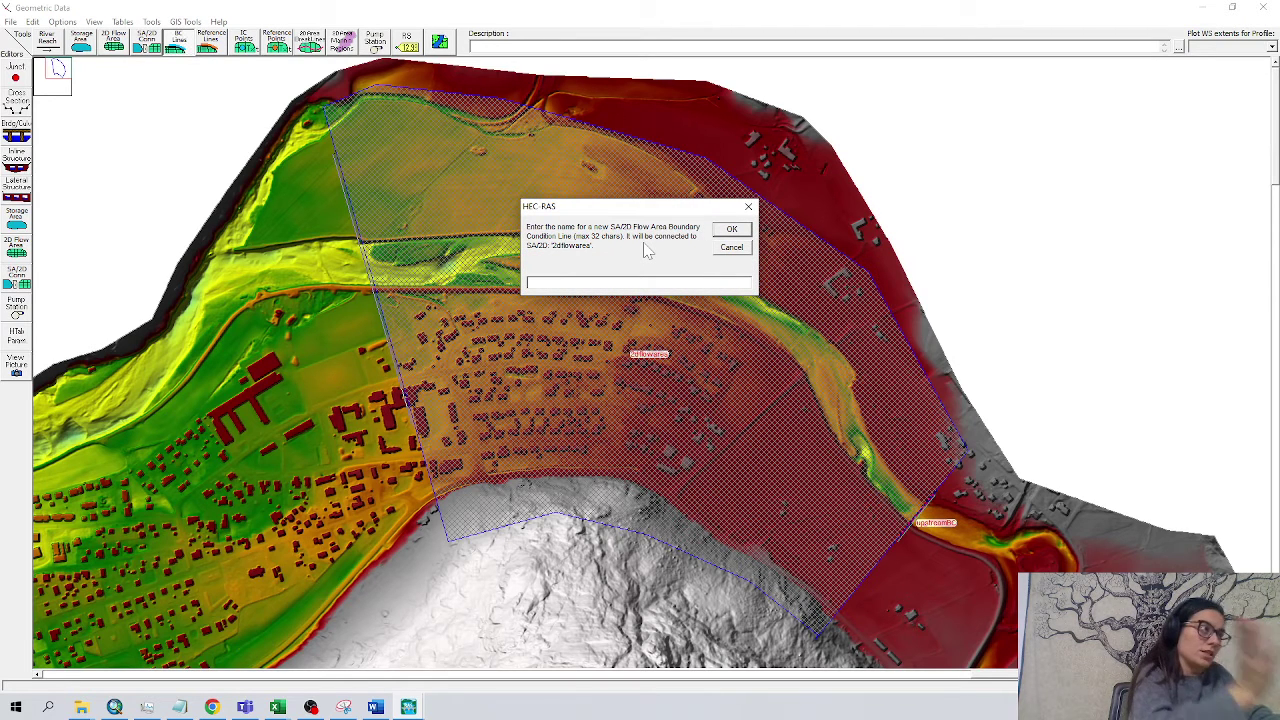
text(DOWN)
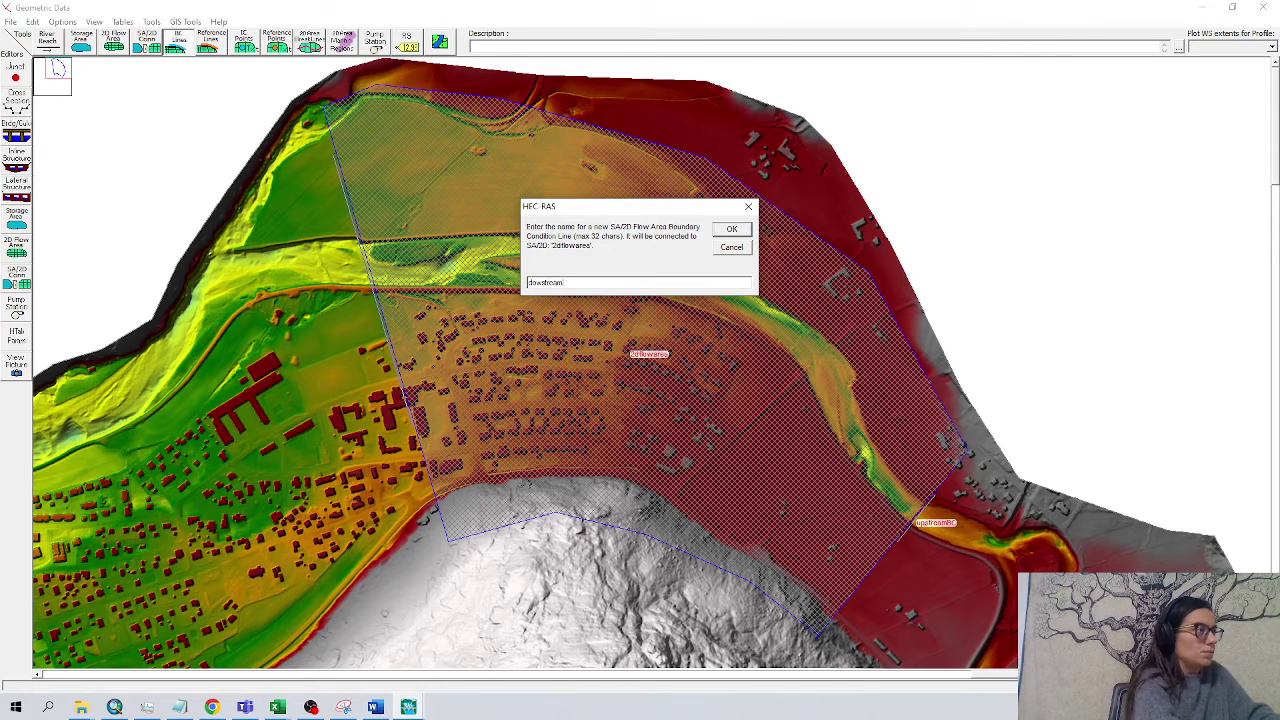
key(Return)
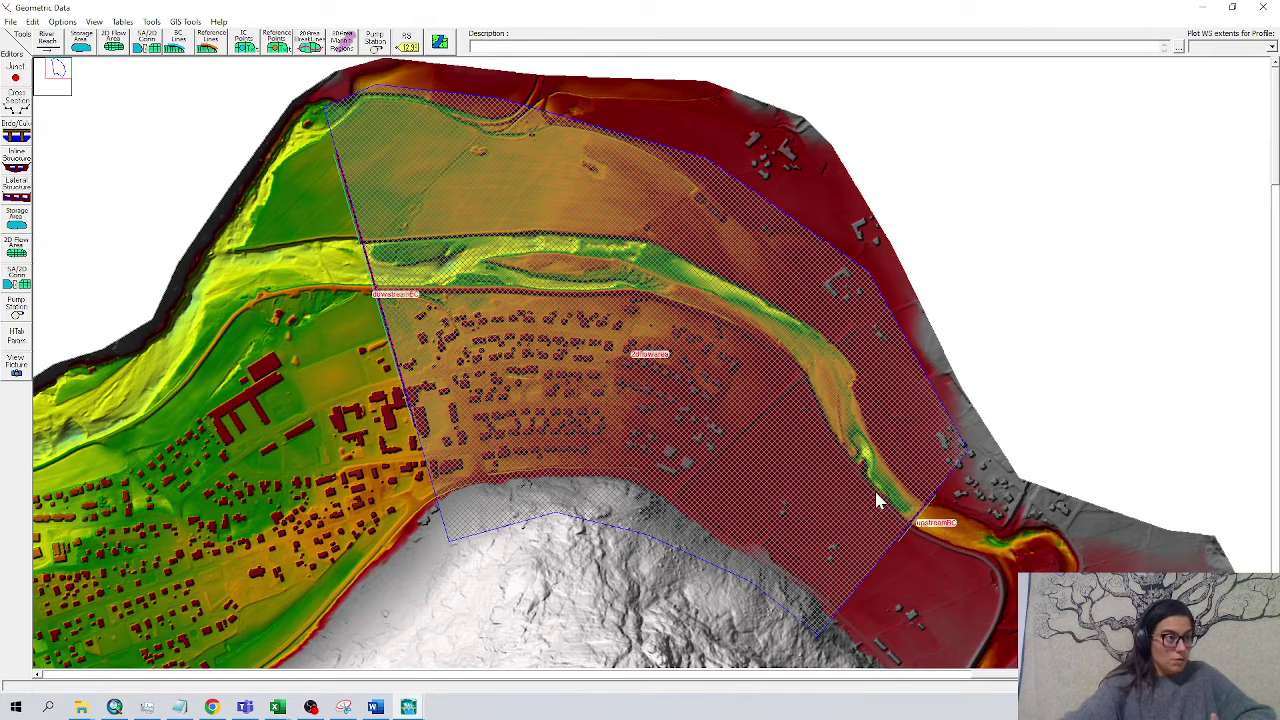
click(10, 21)
Save the geometry as Geometry2D and close the Geometric Data window
click(62, 82)
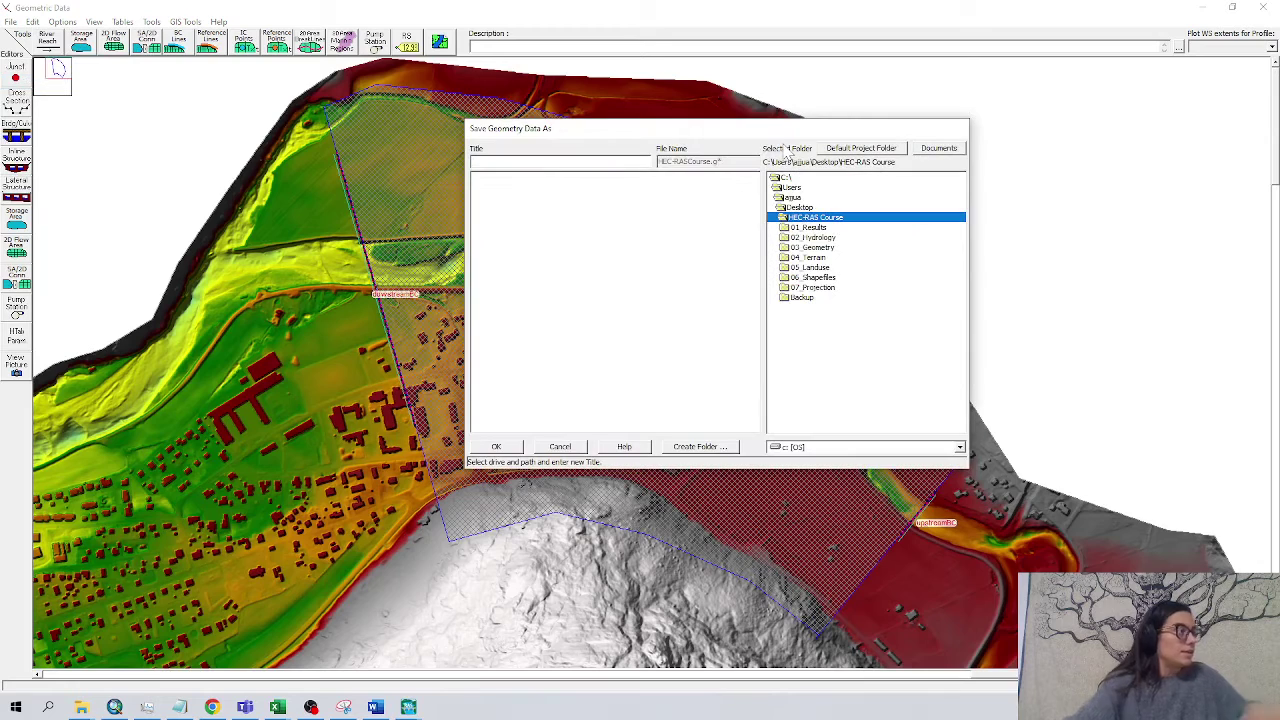
text(Geometry2D)
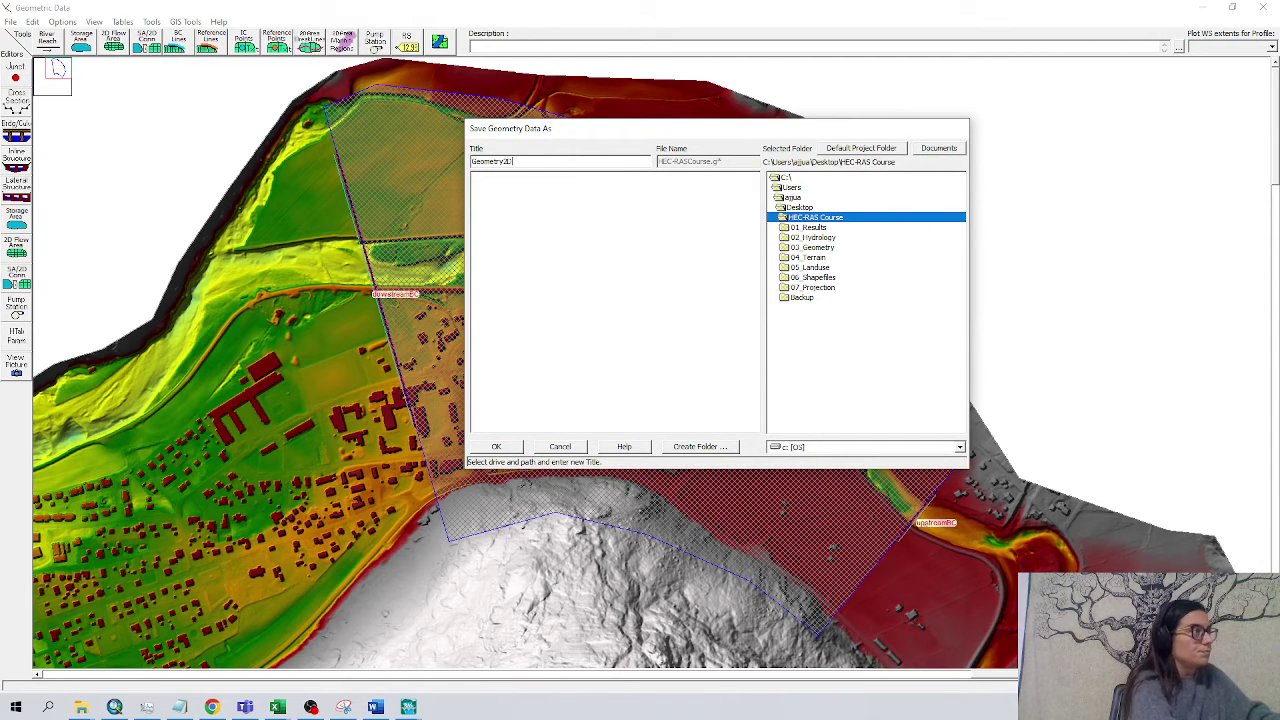
key(Return)
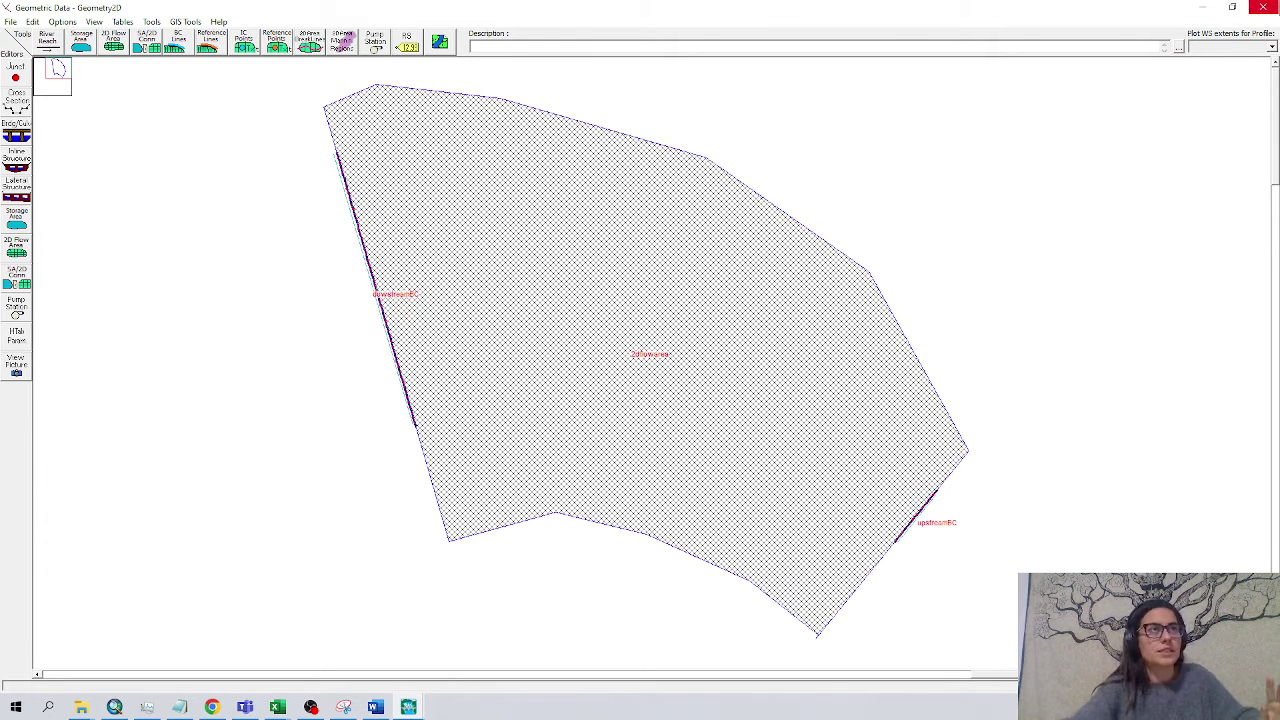
click(1266, 7)
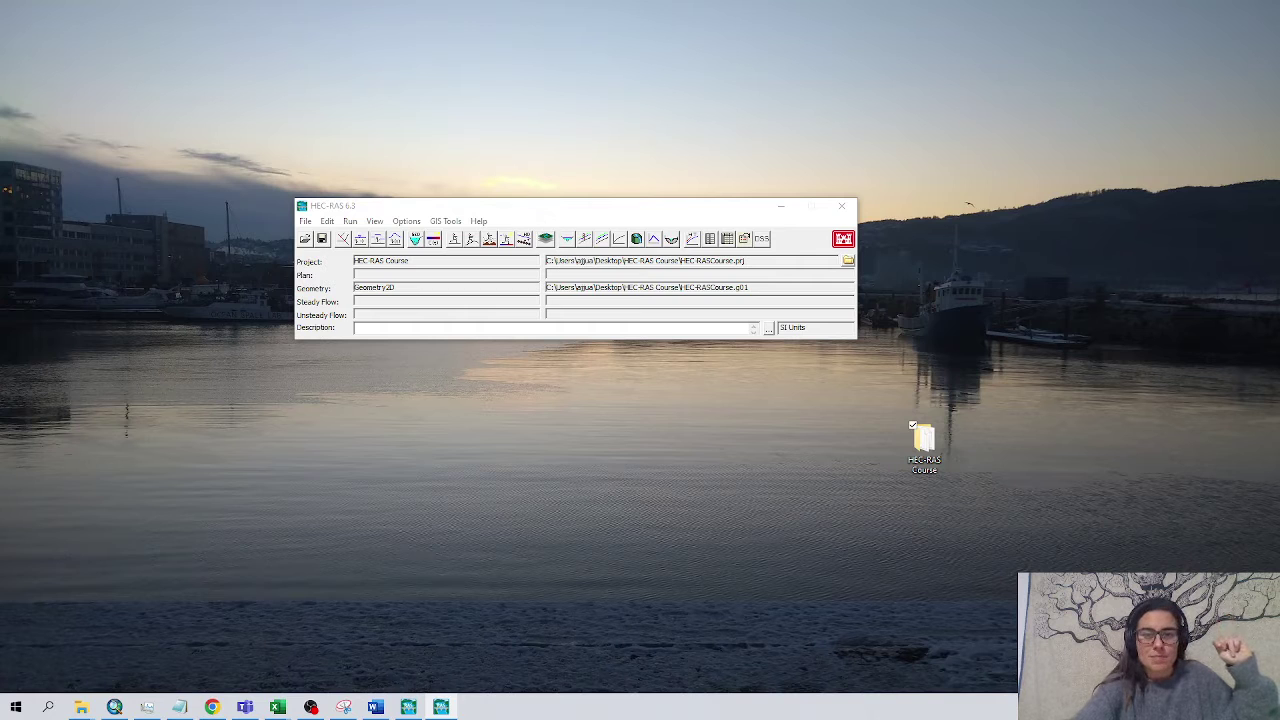
Maximize RAS Mapper, delete the Geometry2DRasMapper geometry, and display the Geometry2D layer
click(836, 158)
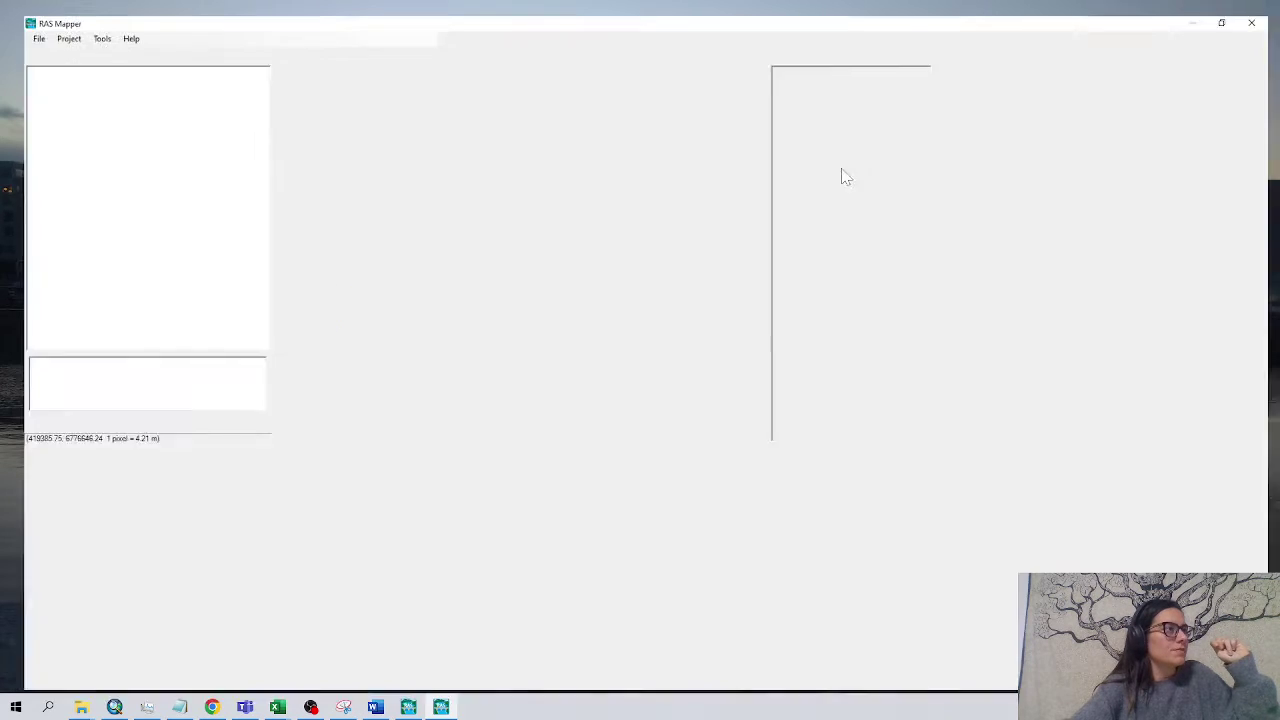
click(34, 121)
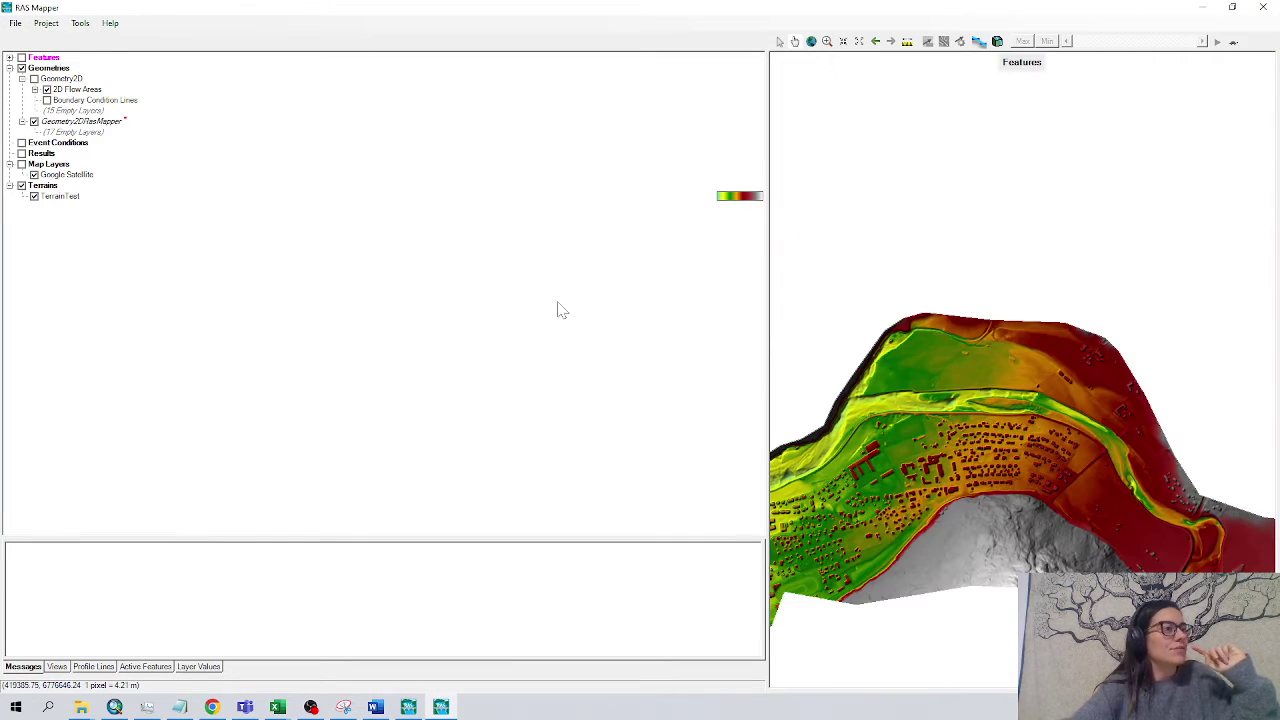
right_click(56, 121)
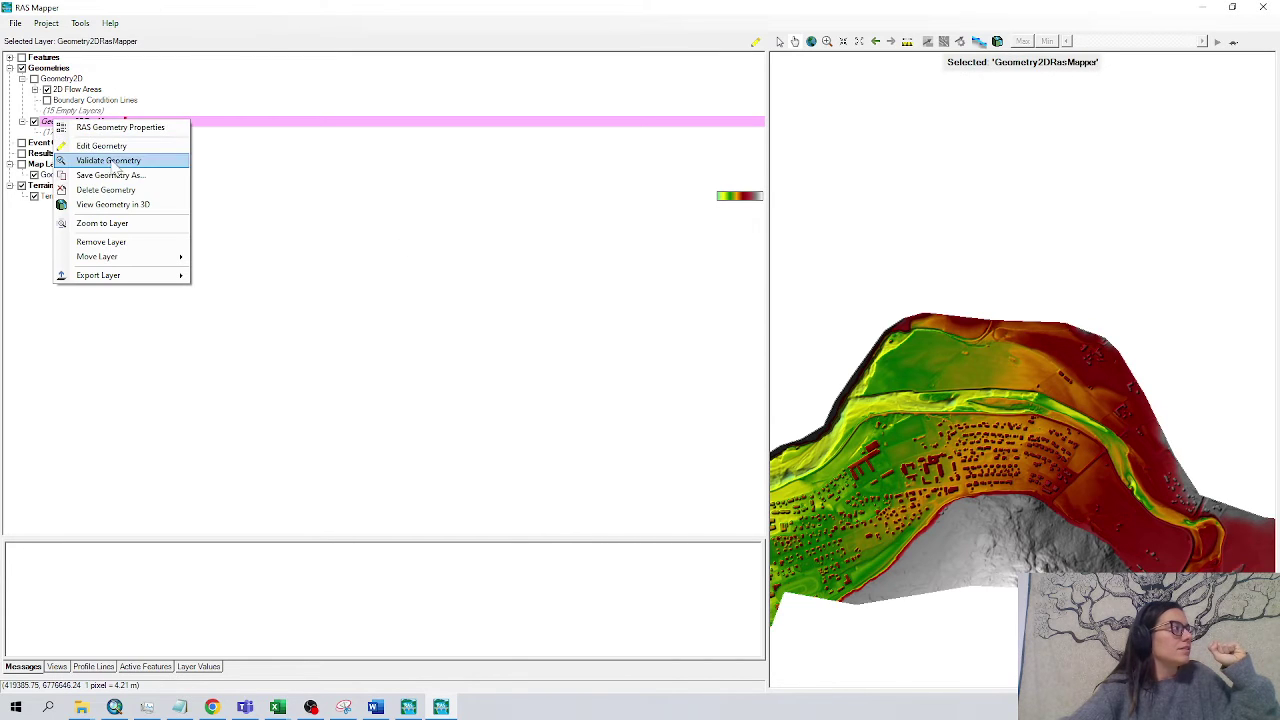
click(101, 192)
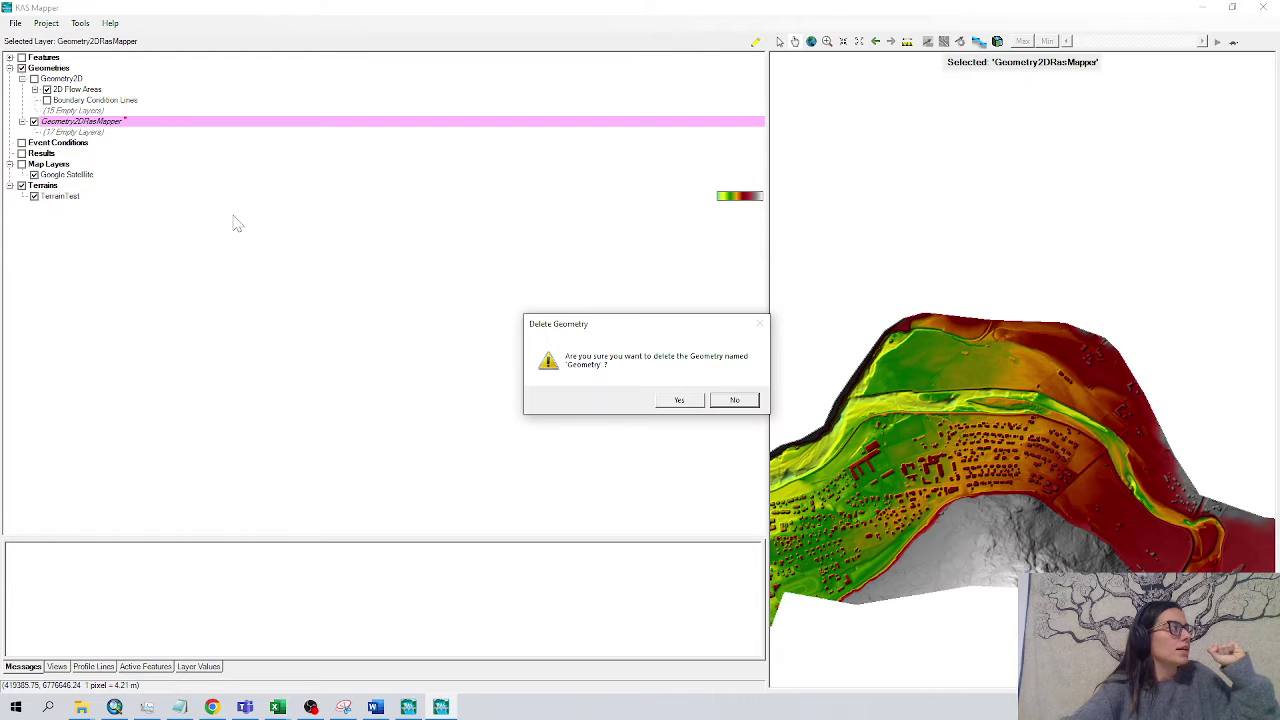
click(676, 399)
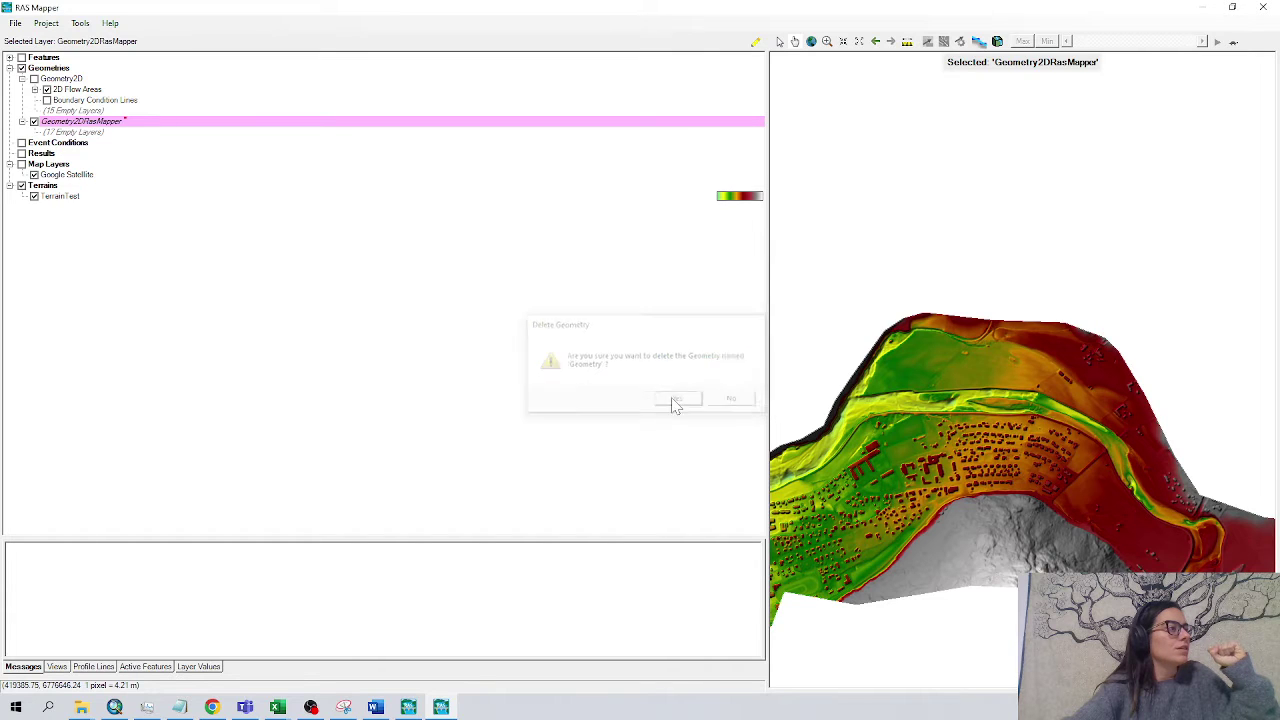
click(34, 78)
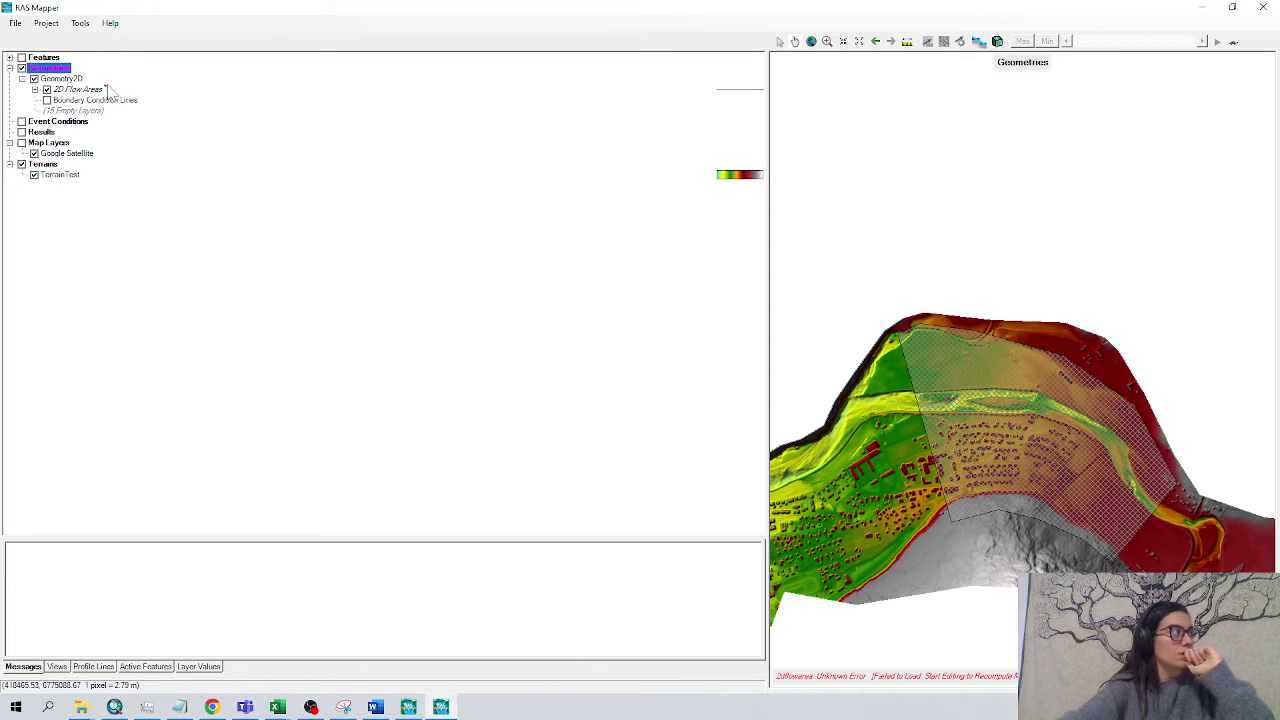
Edit the 2D flow area properties and force a recomputation of the 5 m mesh
click(85, 90)
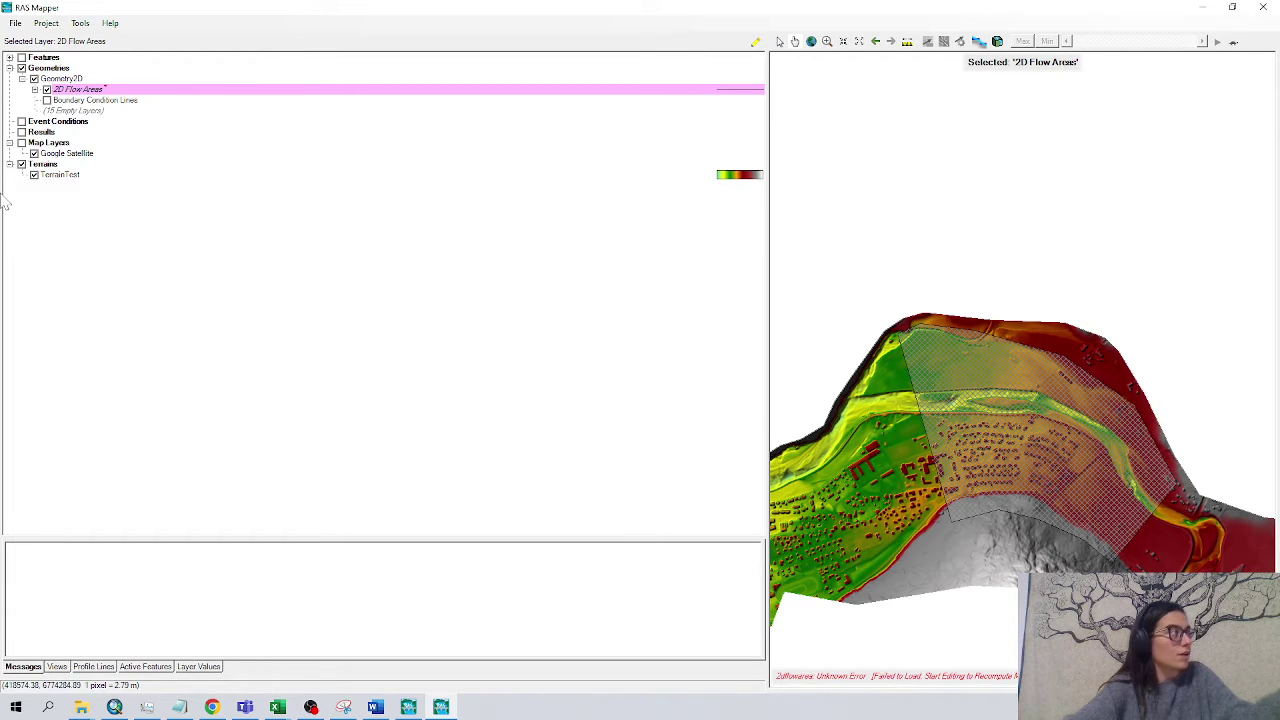
right_click(90, 89)
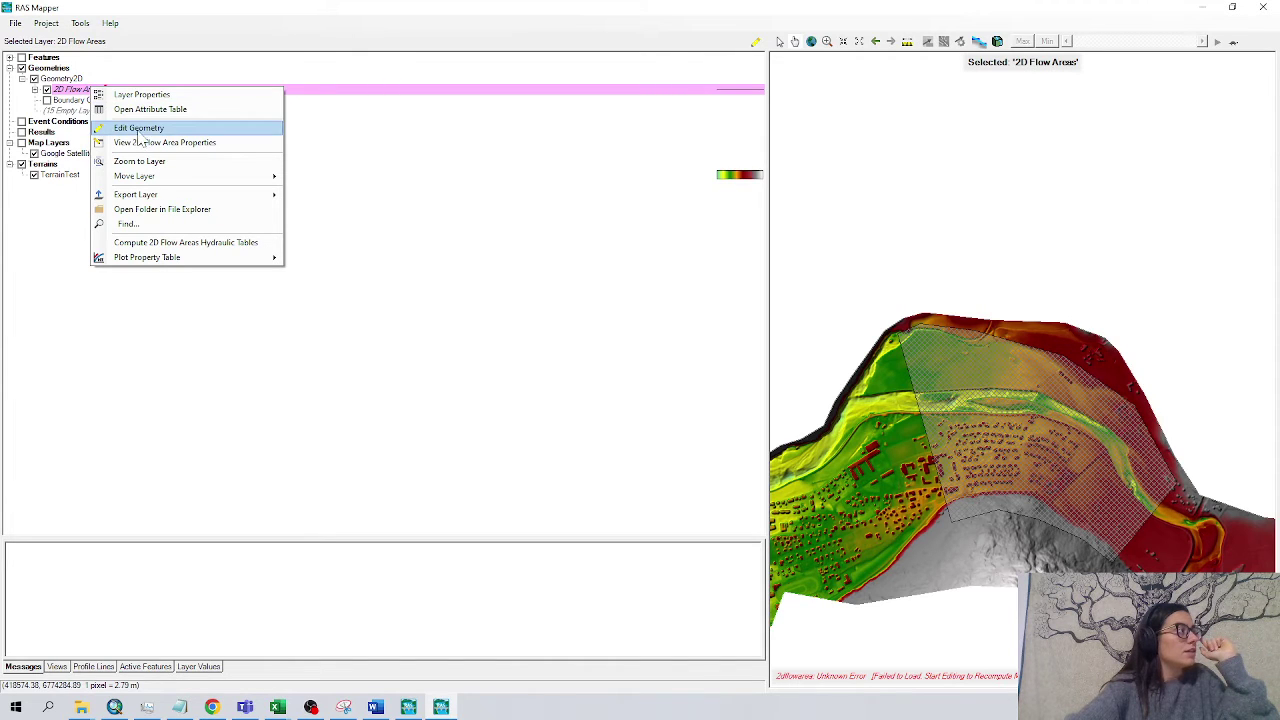
click(140, 128)
right_click(80, 132)
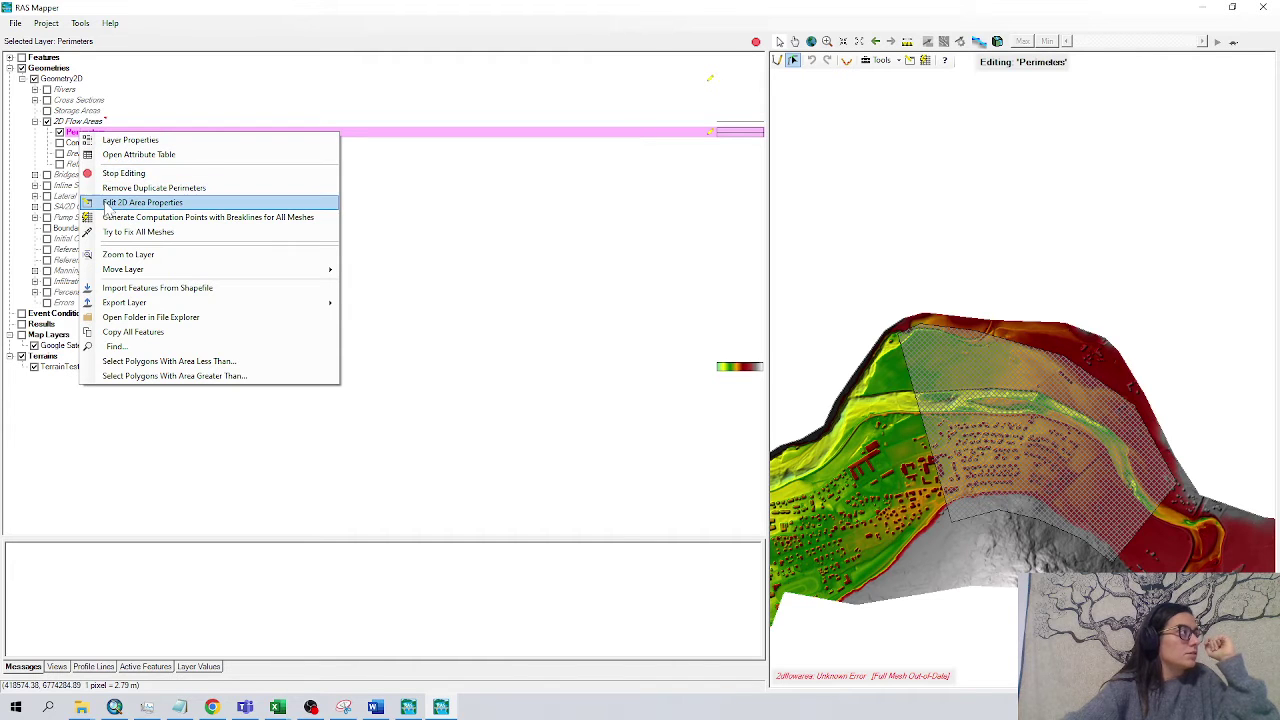
click(112, 203)
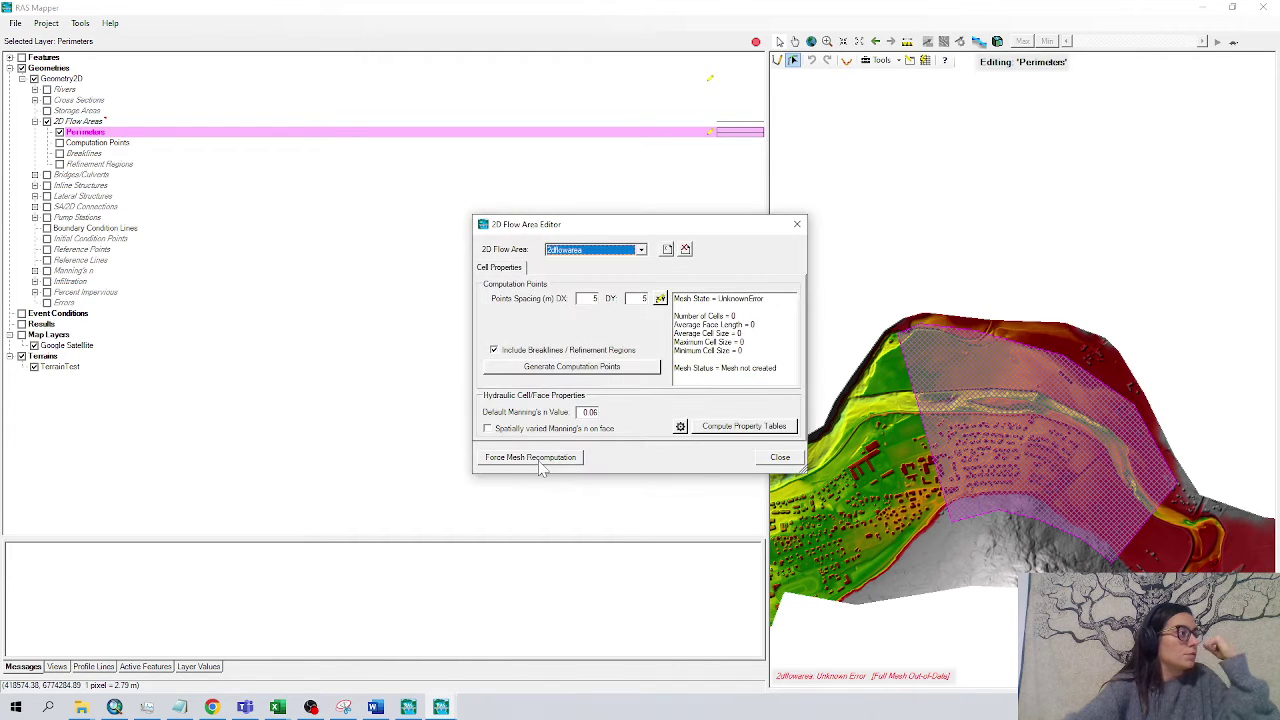
click(540, 460)
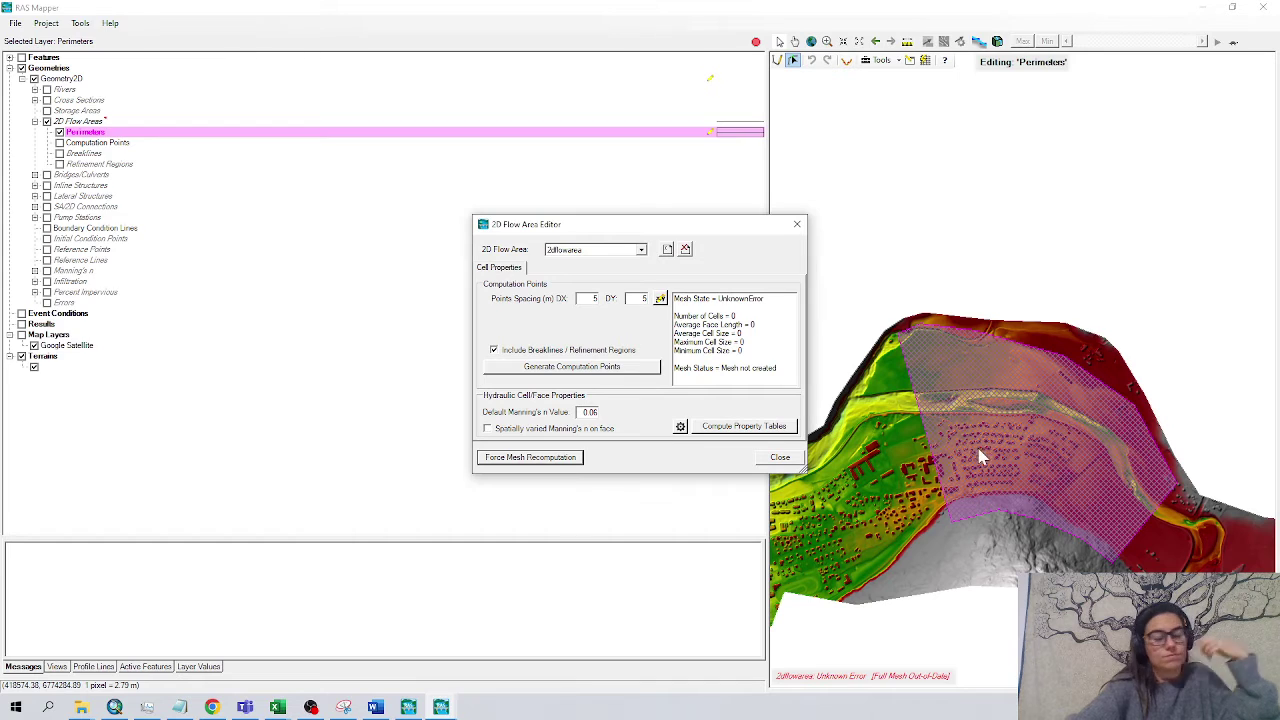
click(780, 457)
Stop editing the 2D Flow Areas layer and save the Geometry2D edits
right_click(68, 121)
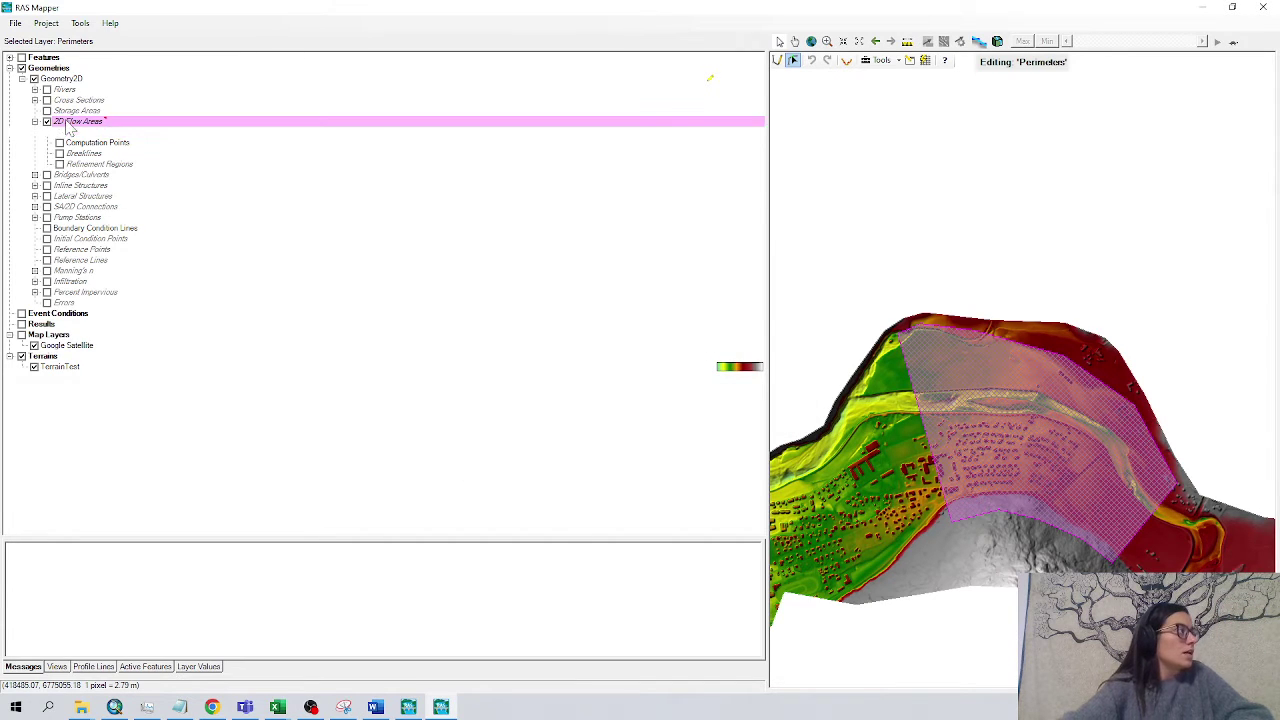
click(102, 161)
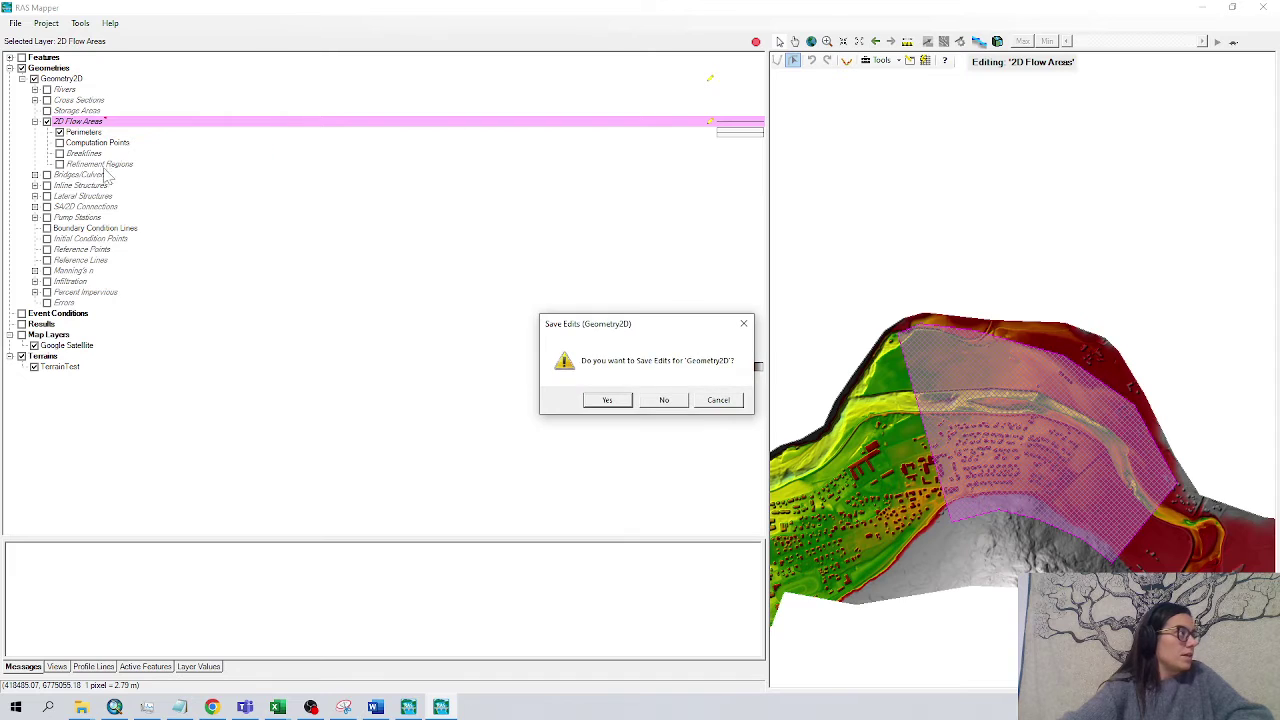
click(618, 402)
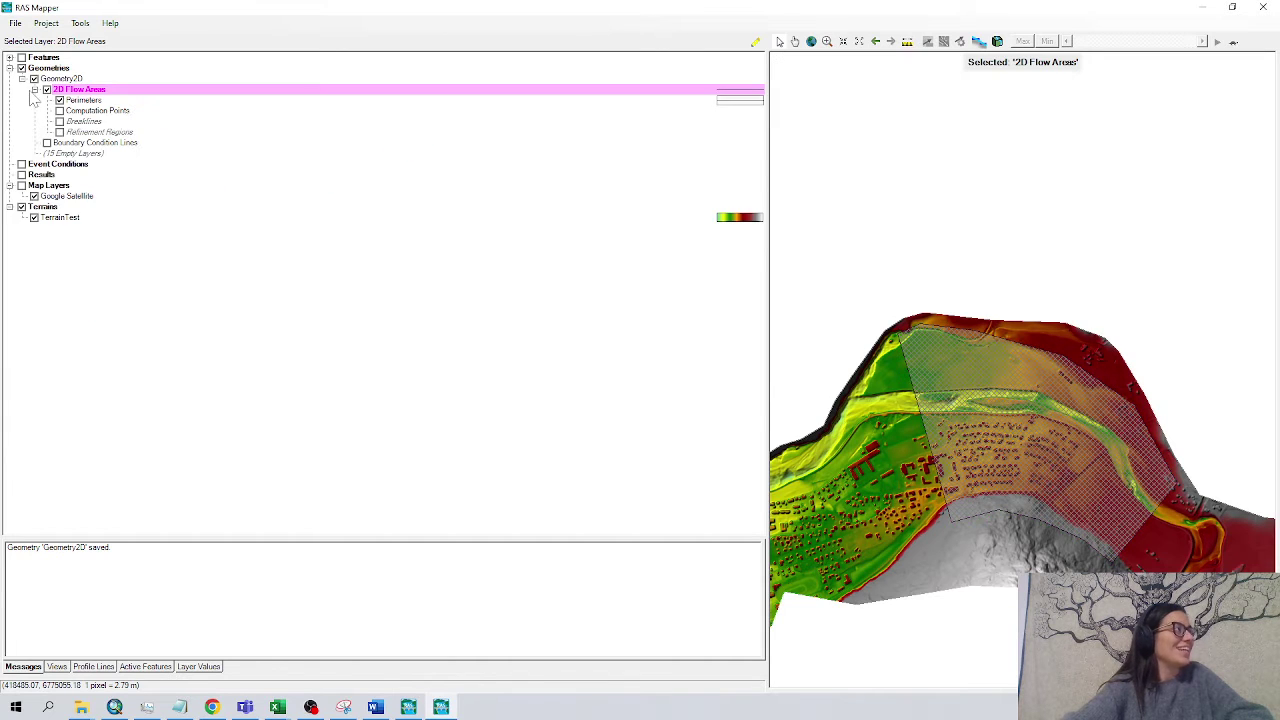
Hide Geometry2D, add a new geometry named Geometry2DRM, and start editing it
click(22, 79)
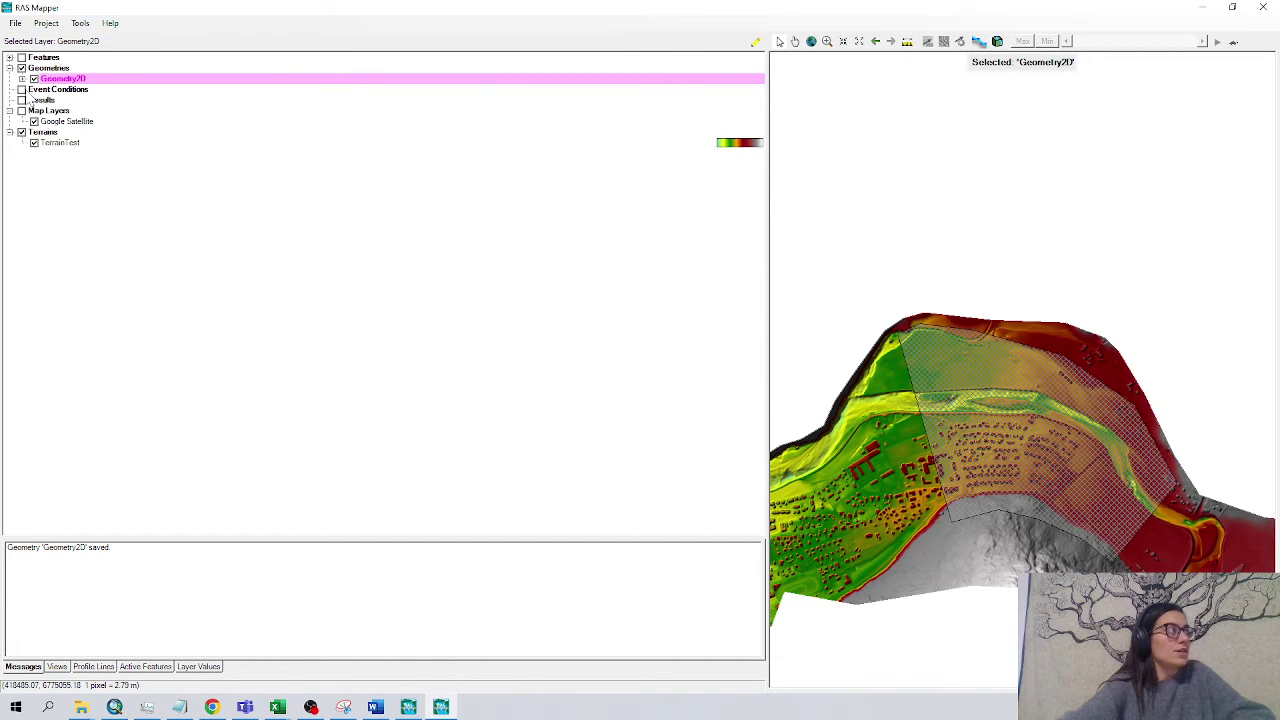
click(34, 79)
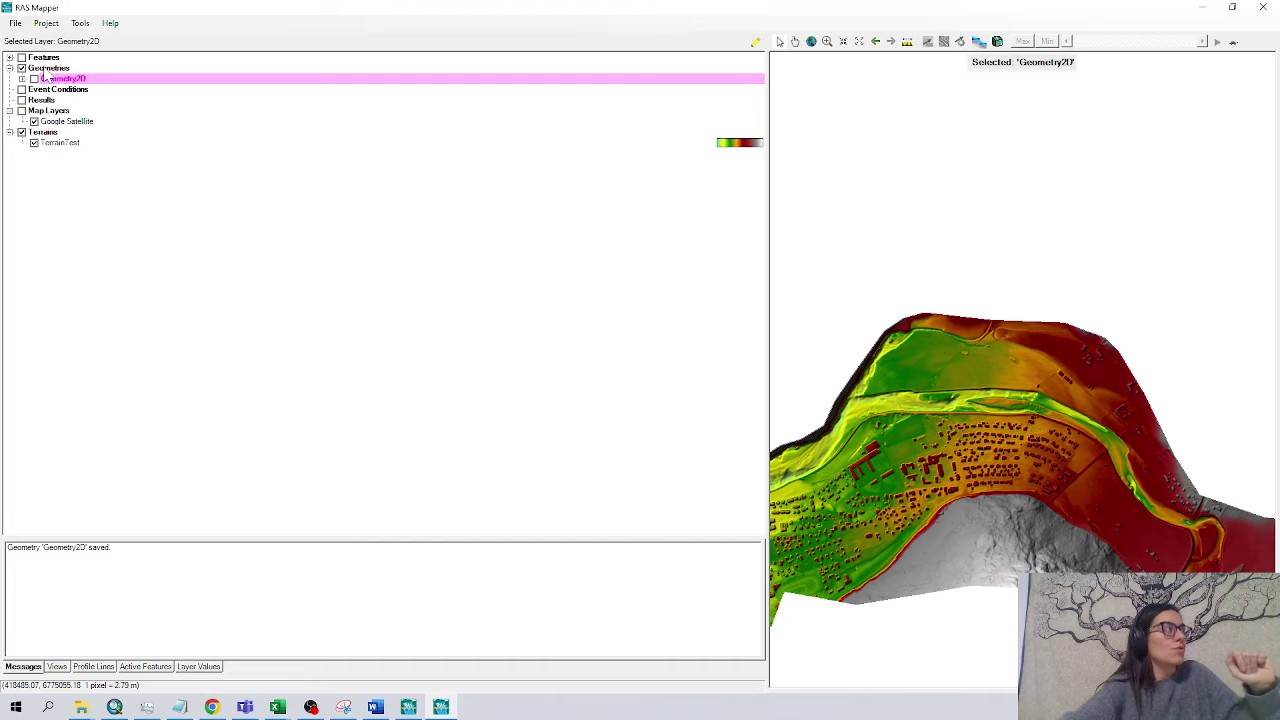
right_click(46, 69)
click(64, 79)
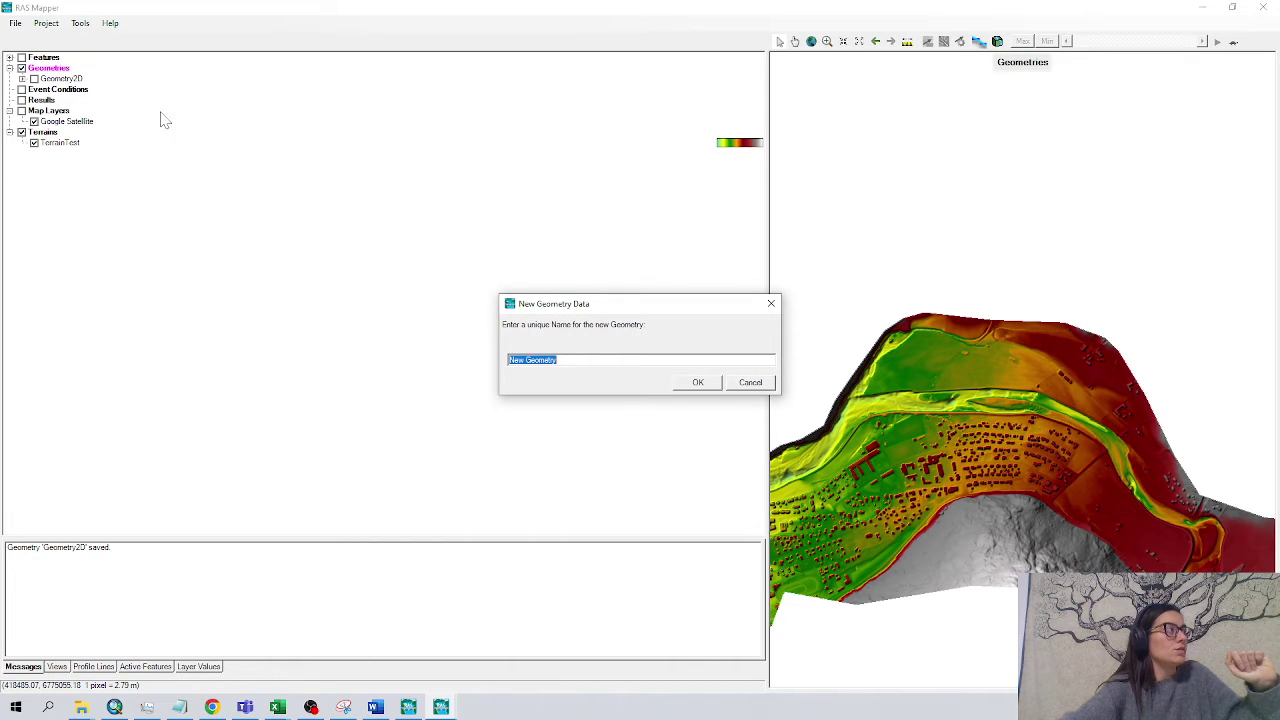
text(gE)
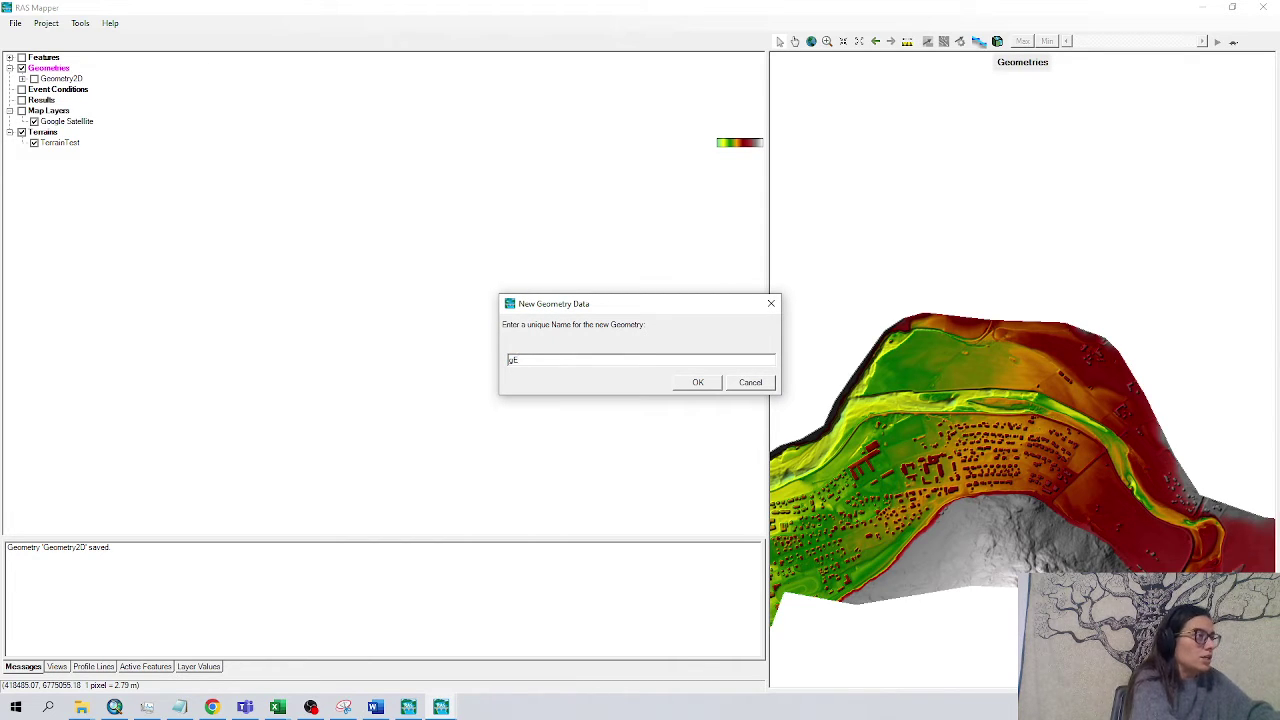
key(BackSpace)
key(BackSpace)
text(Geometry2D)
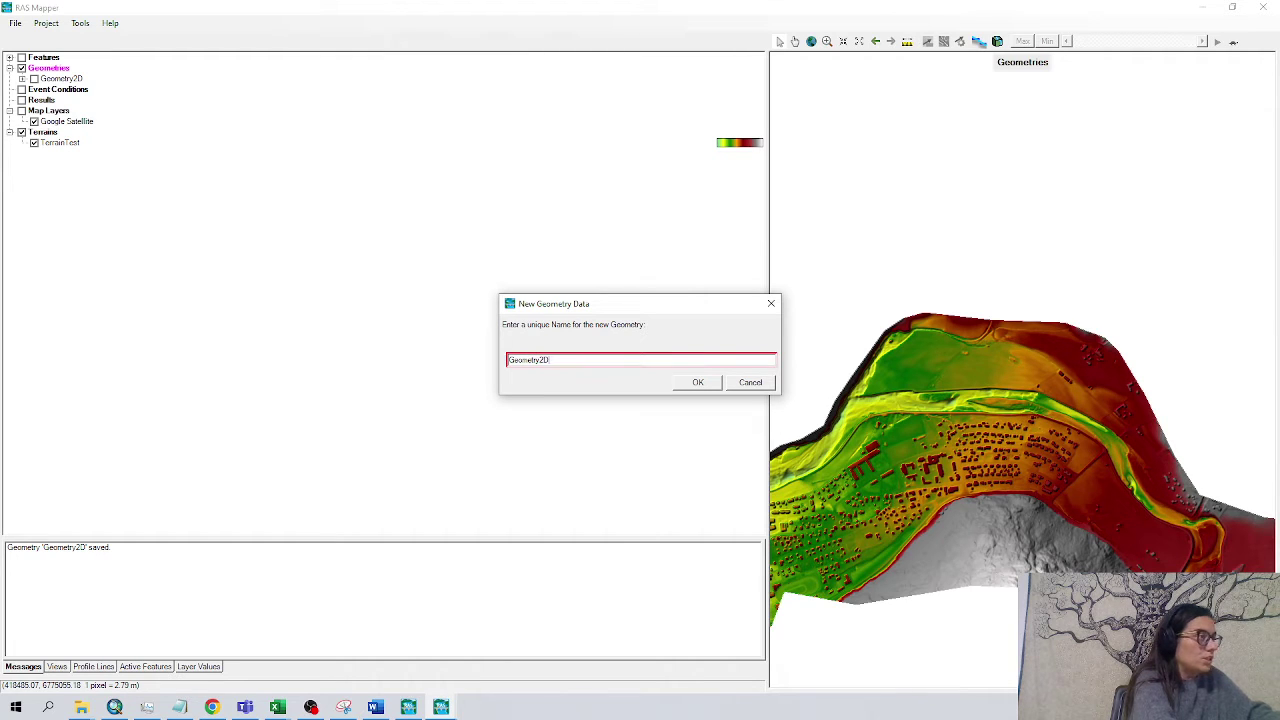
text(H)
text(M)
key(Return)
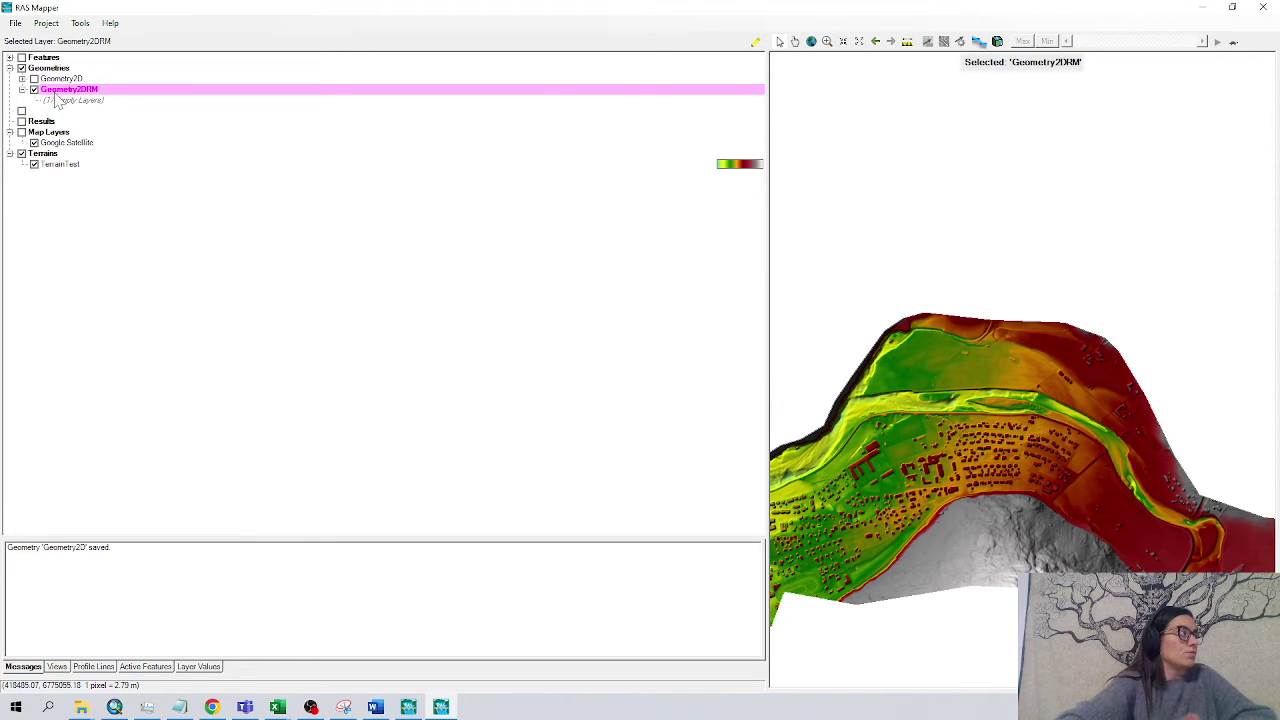
right_click(56, 98)
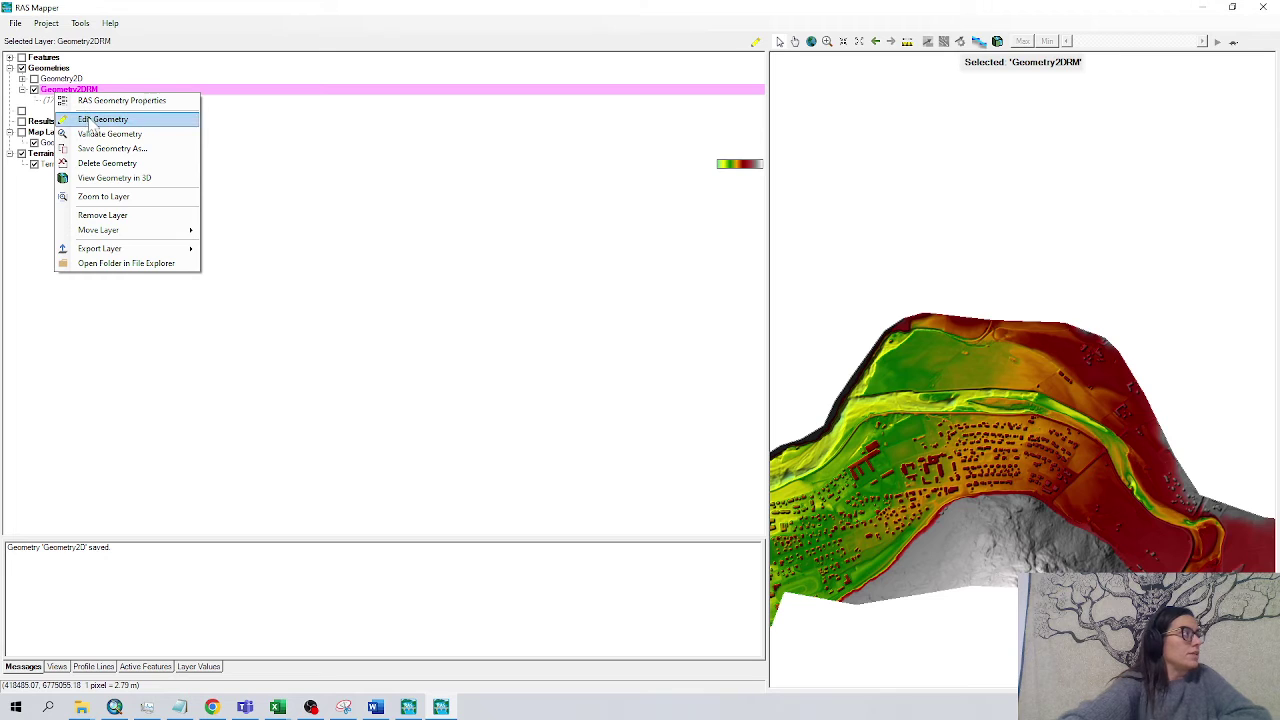
click(100, 119)
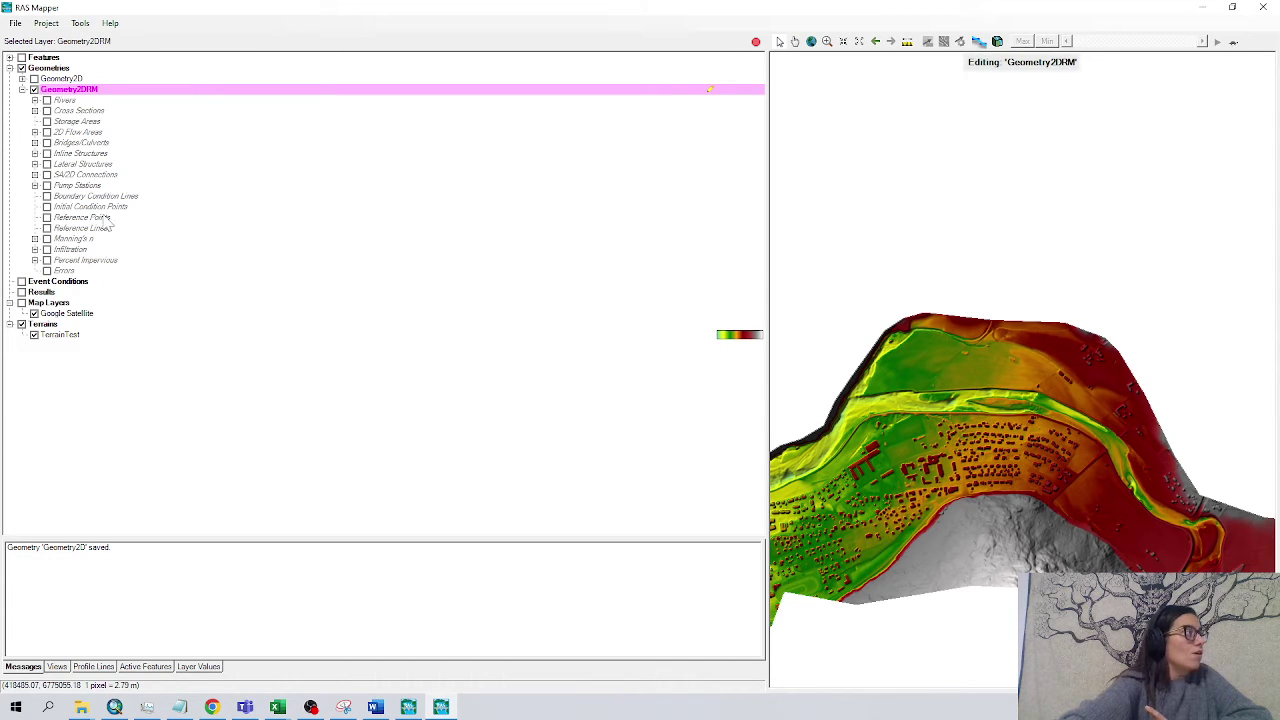
Make the 2D Flow Areas Perimeters layer the editing target in Geometry2DRM
click(62, 133)
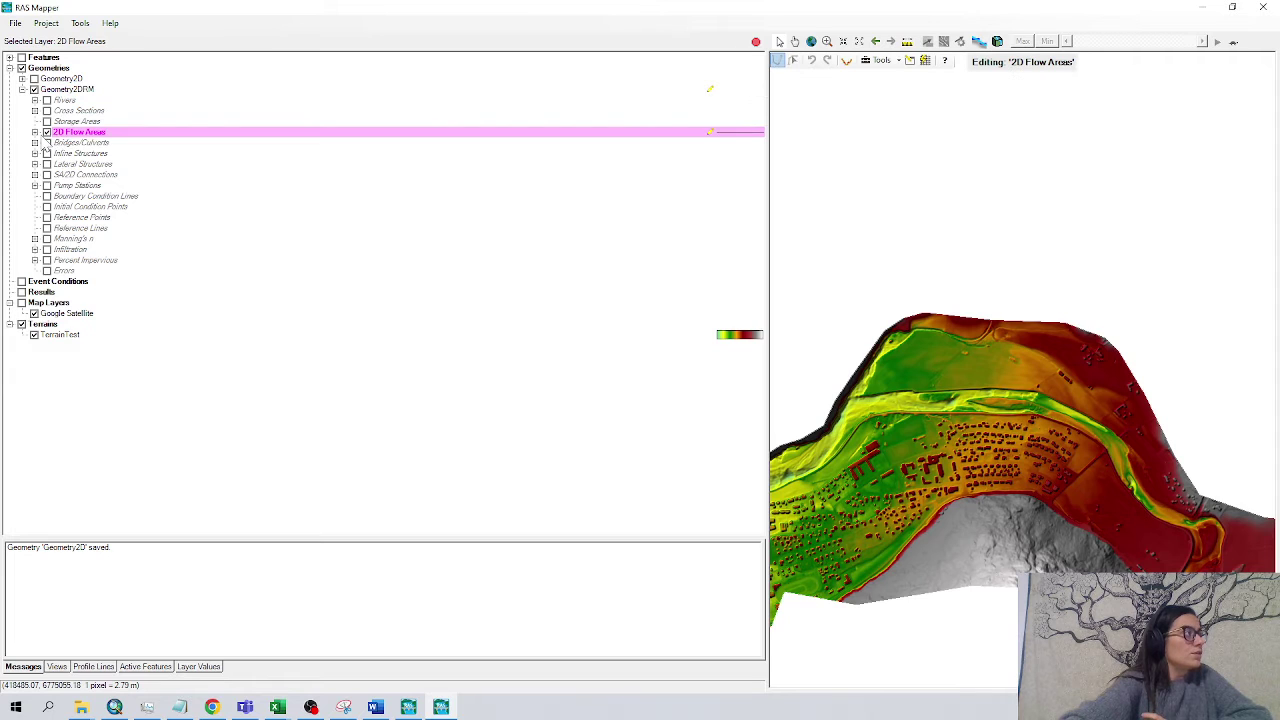
click(35, 132)
click(84, 143)
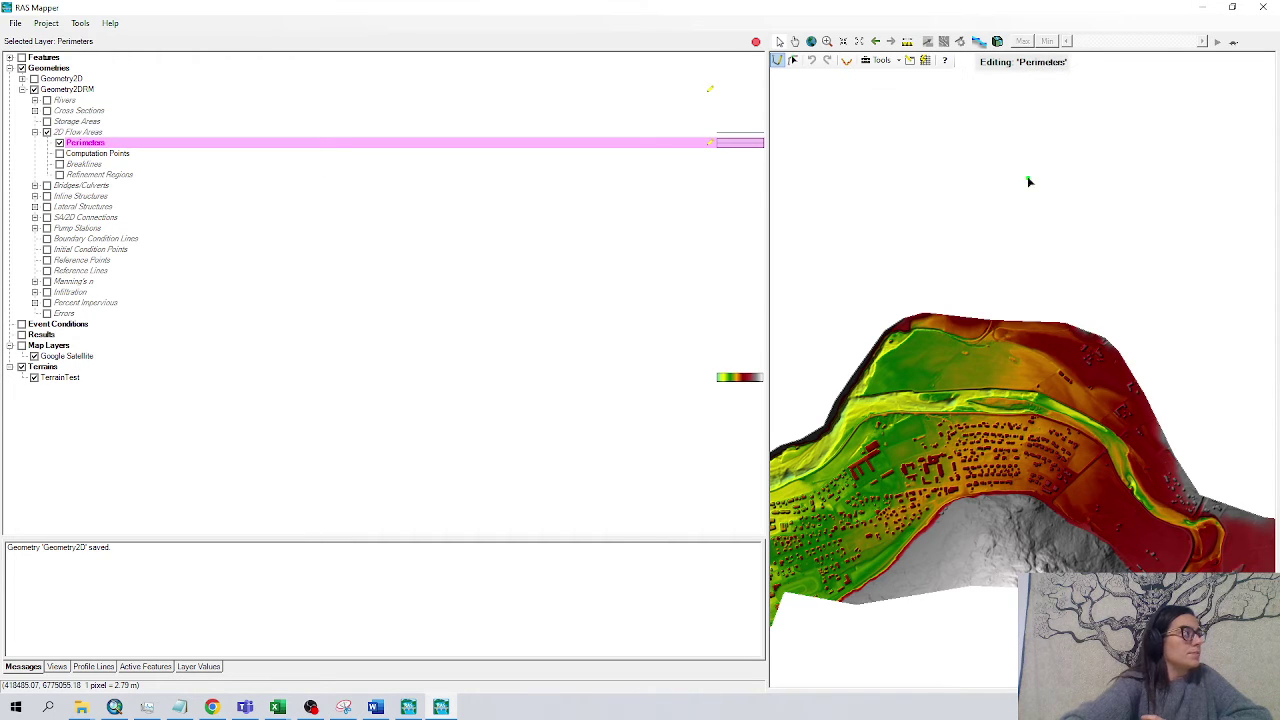
Draw a new closed perimeter polygon around the town and river bend
click(778, 61)
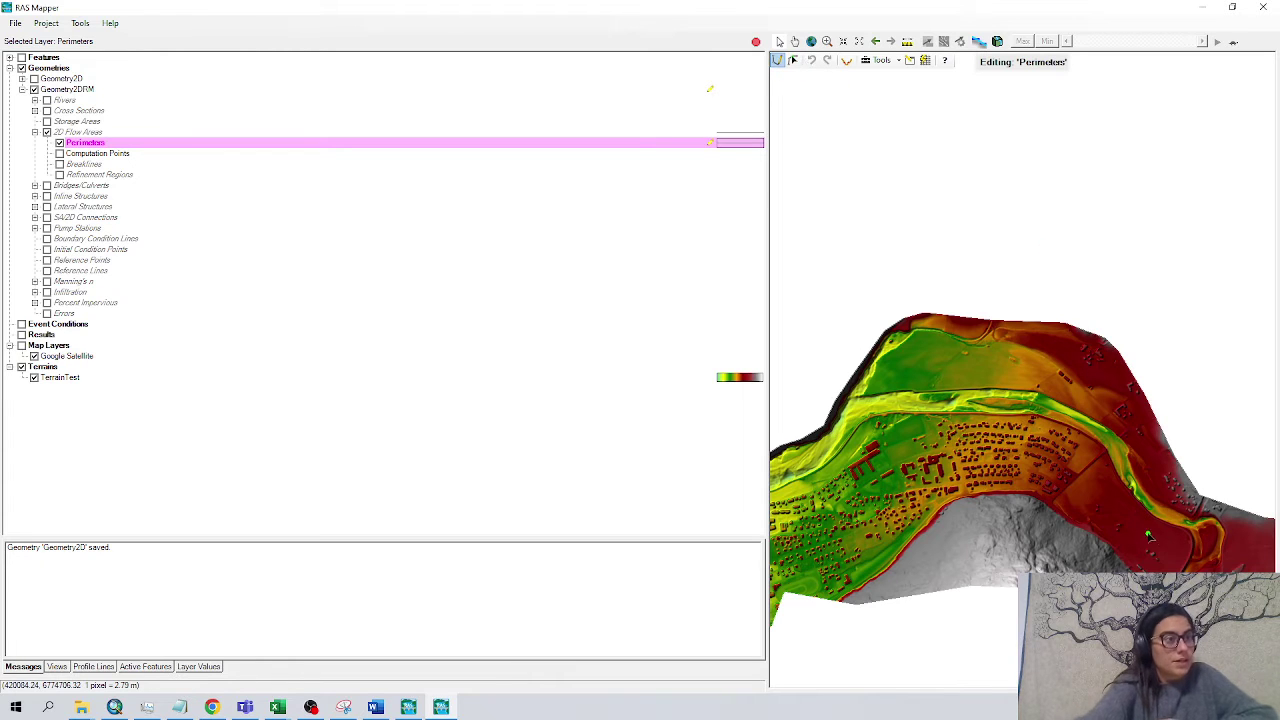
click(1066, 533)
click(1148, 418)
click(1059, 336)
click(955, 325)
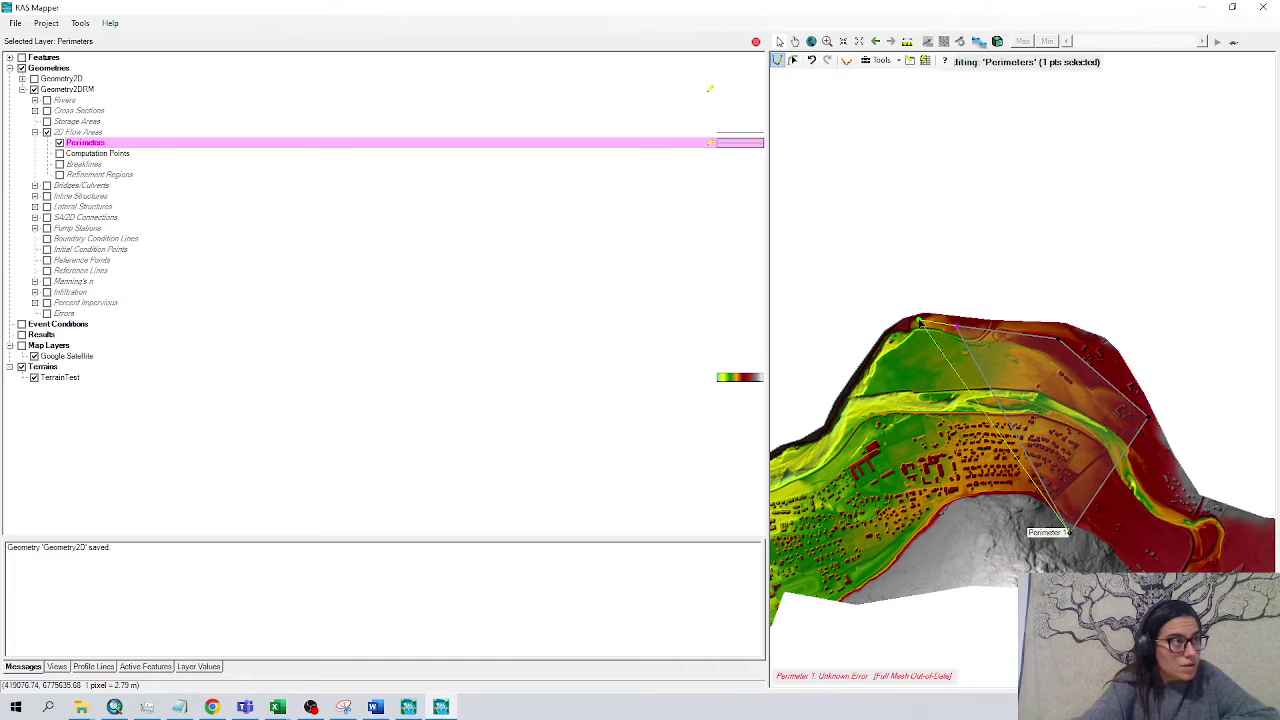
click(910, 325)
click(876, 346)
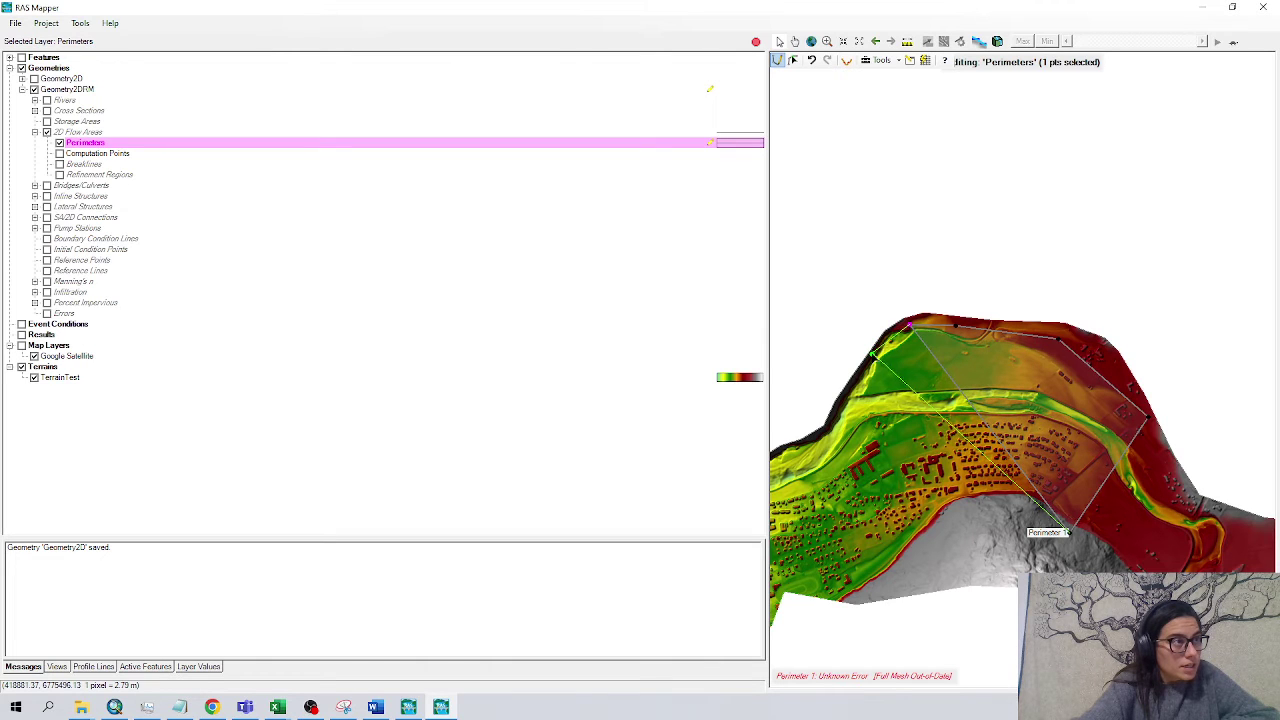
click(887, 441)
double_click(956, 531)
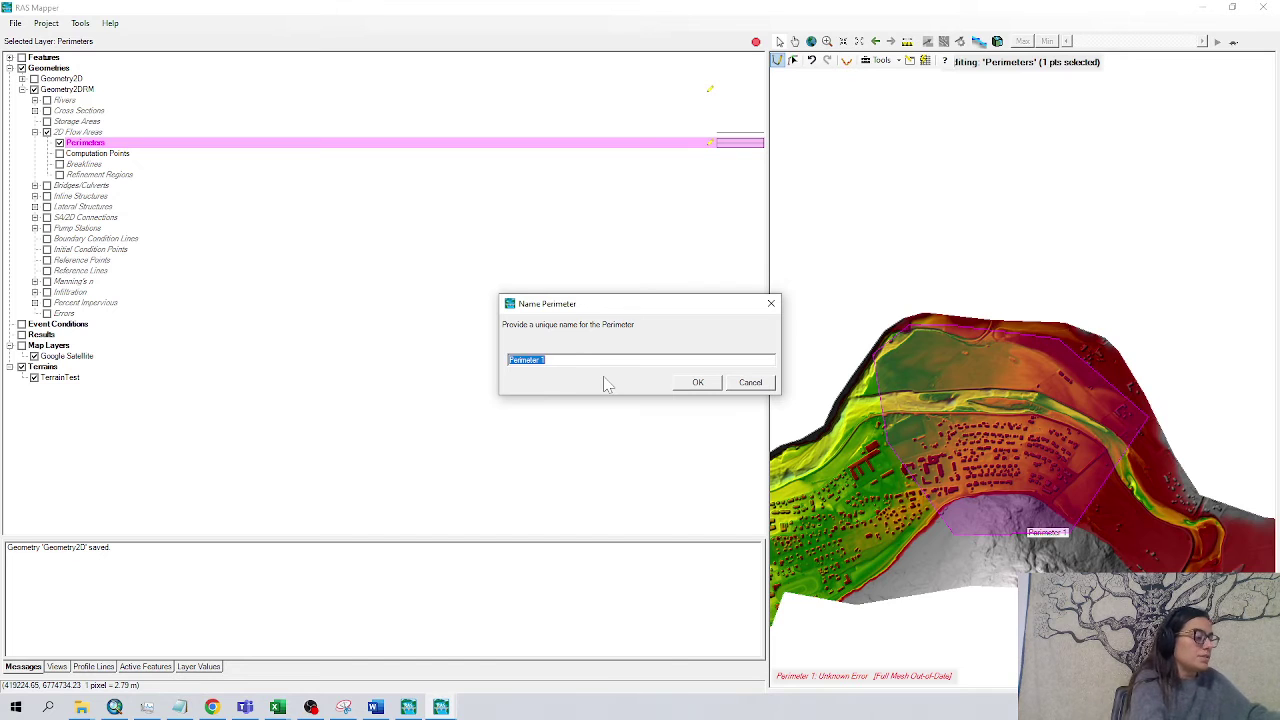
Keep the name Perimeter 1 and generate a 5 m by 5 m mesh of about 29187 cells
key(Return)
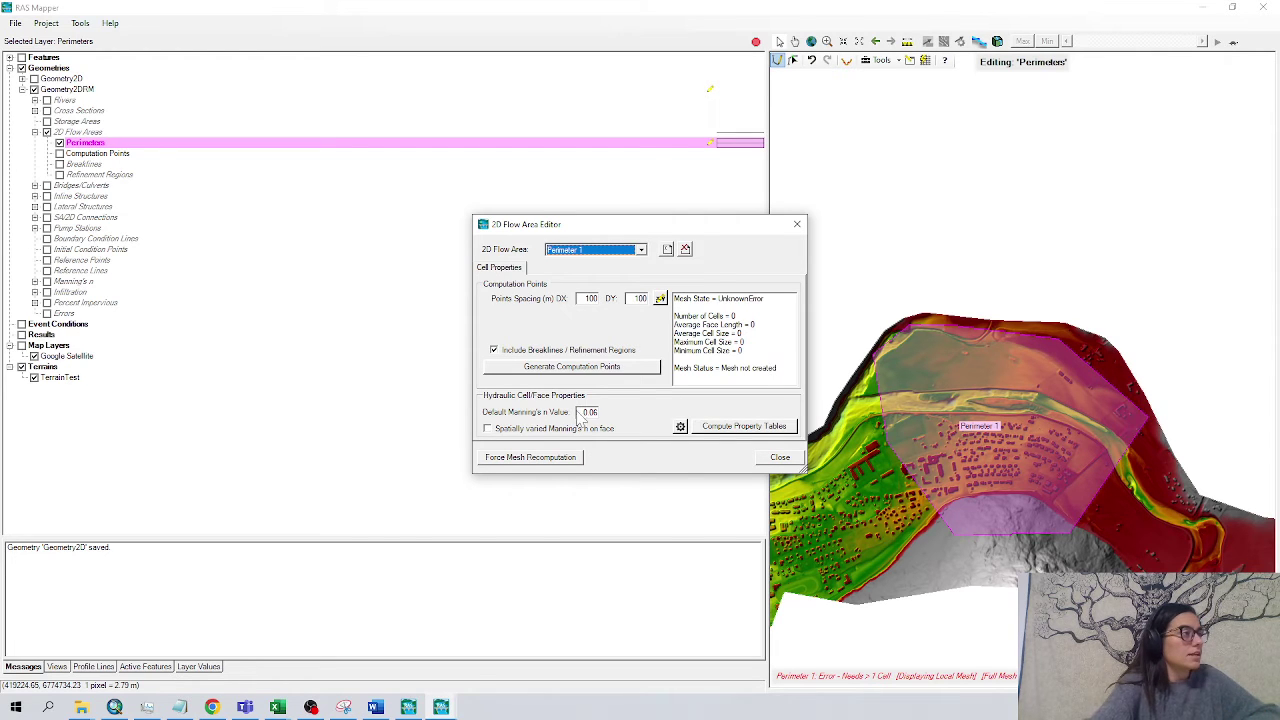
click(590, 298)
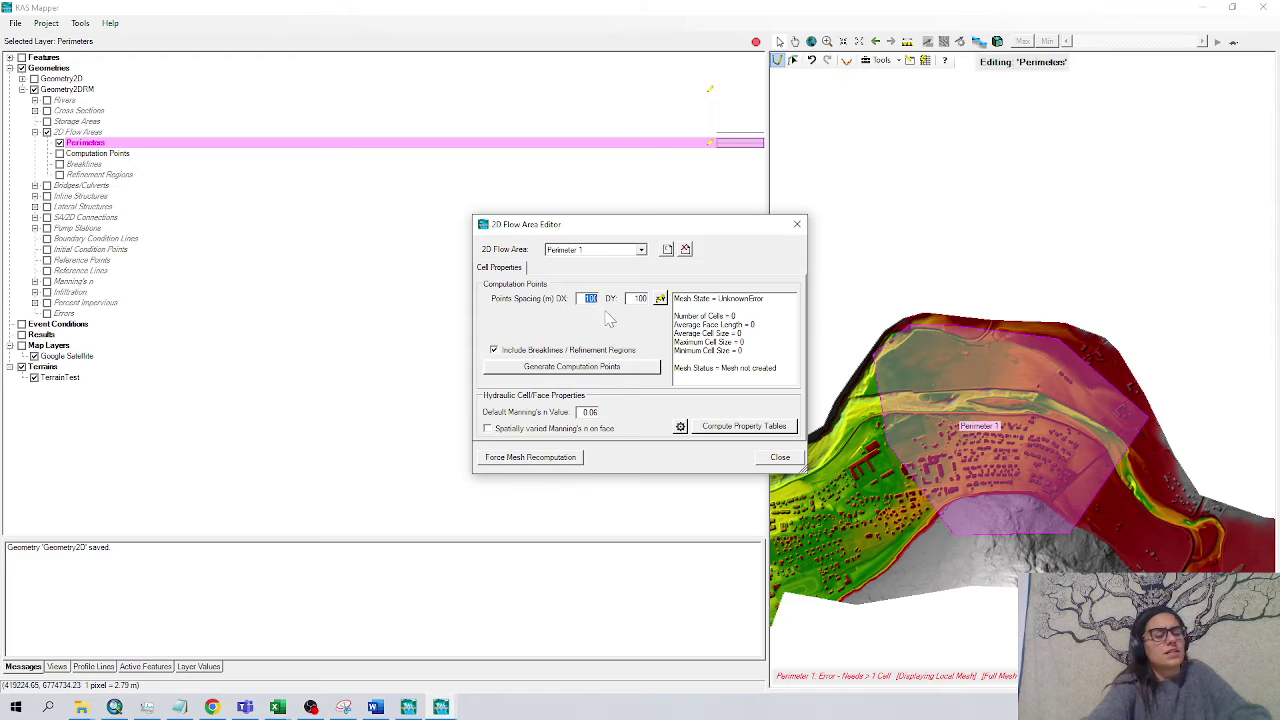
text(5)
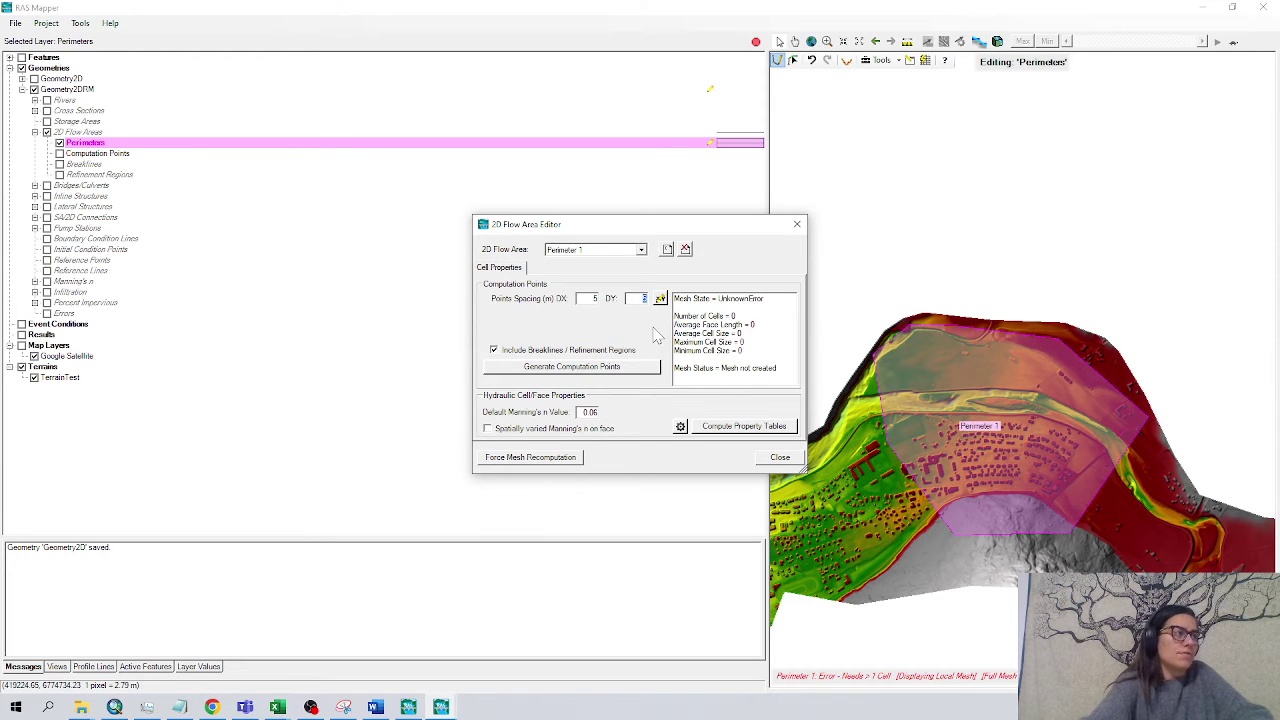
click(618, 370)
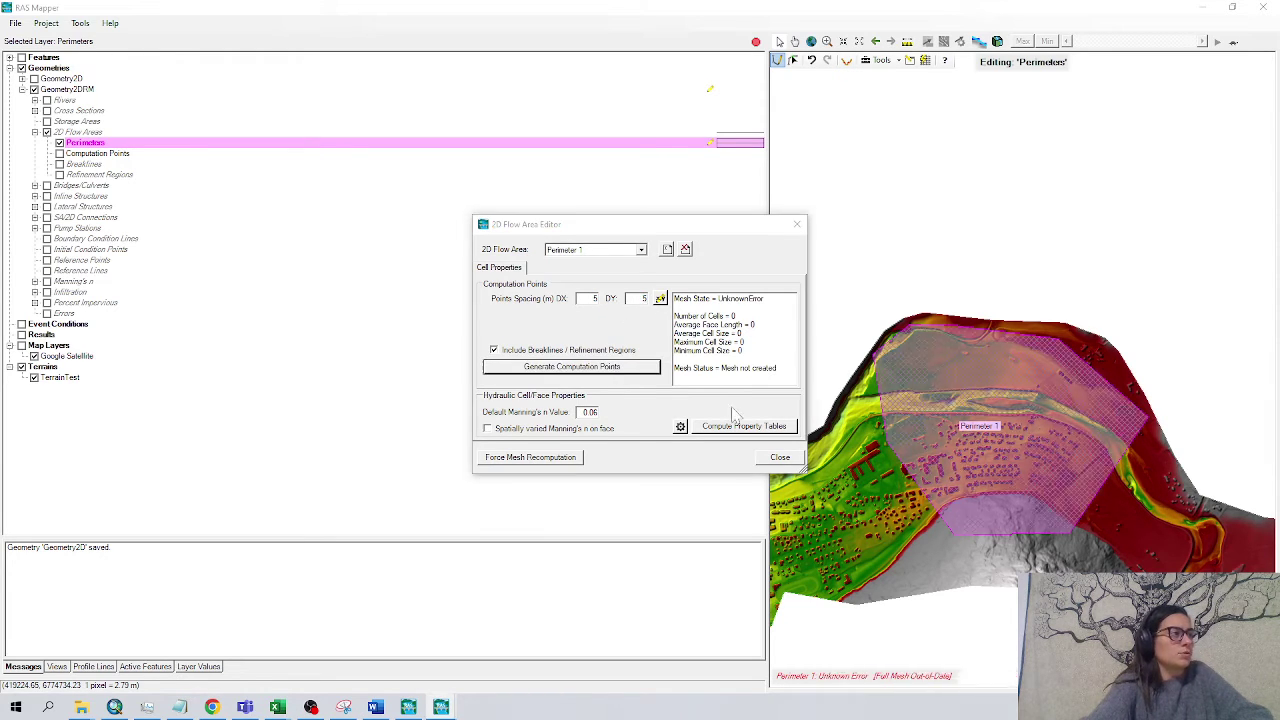
click(780, 462)
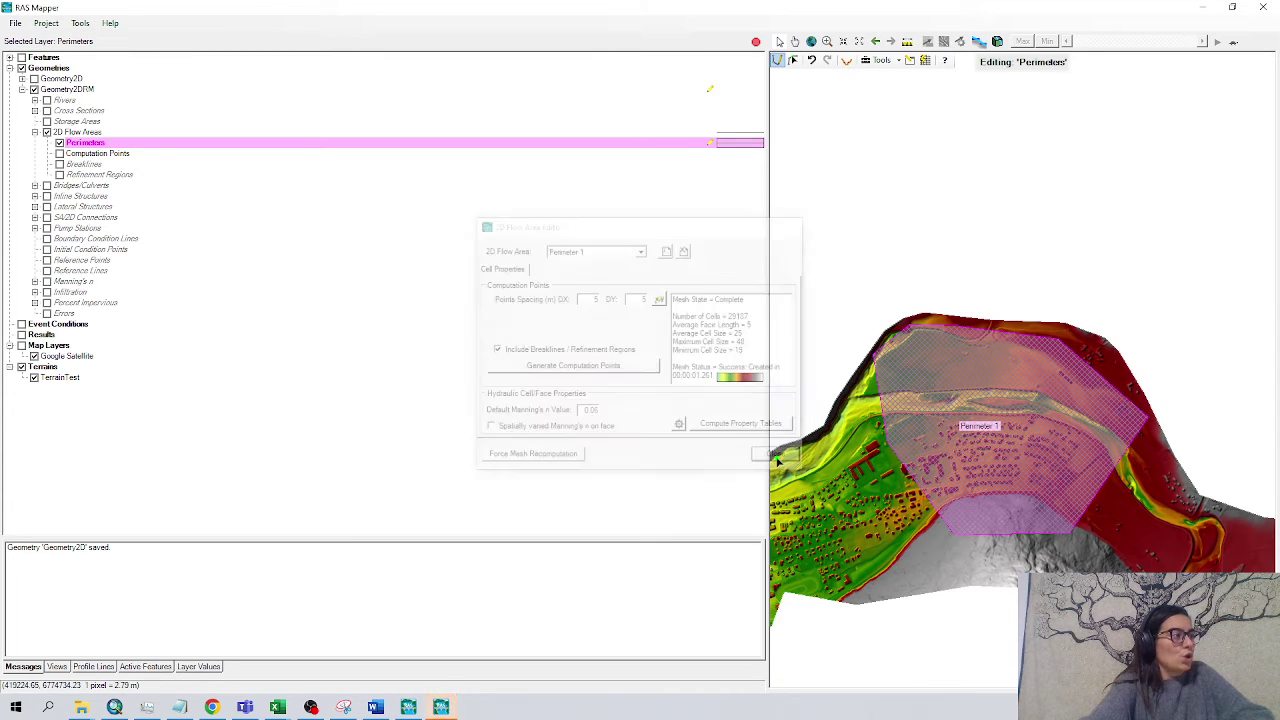
scroll(1000, 437, up, 3)
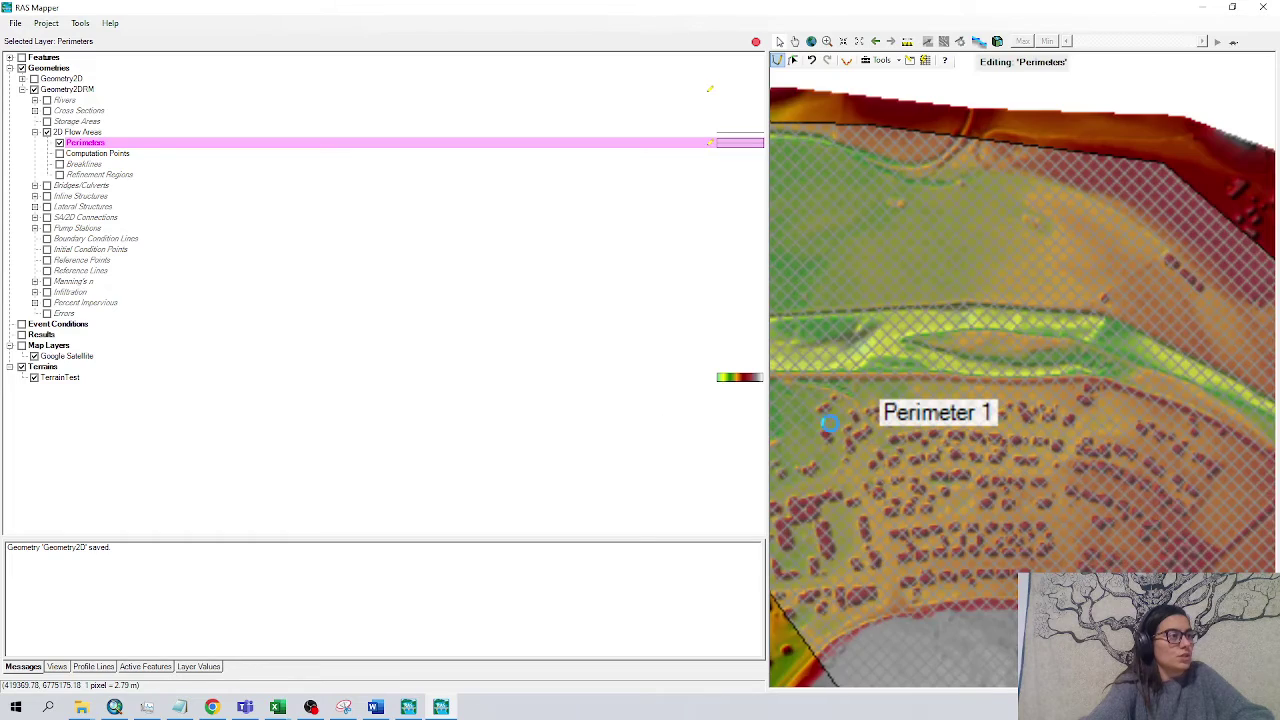
Widen the map area and put the Breaklines layer of Geometry2DRM into edit mode
drag(768, 430, 284, 425)
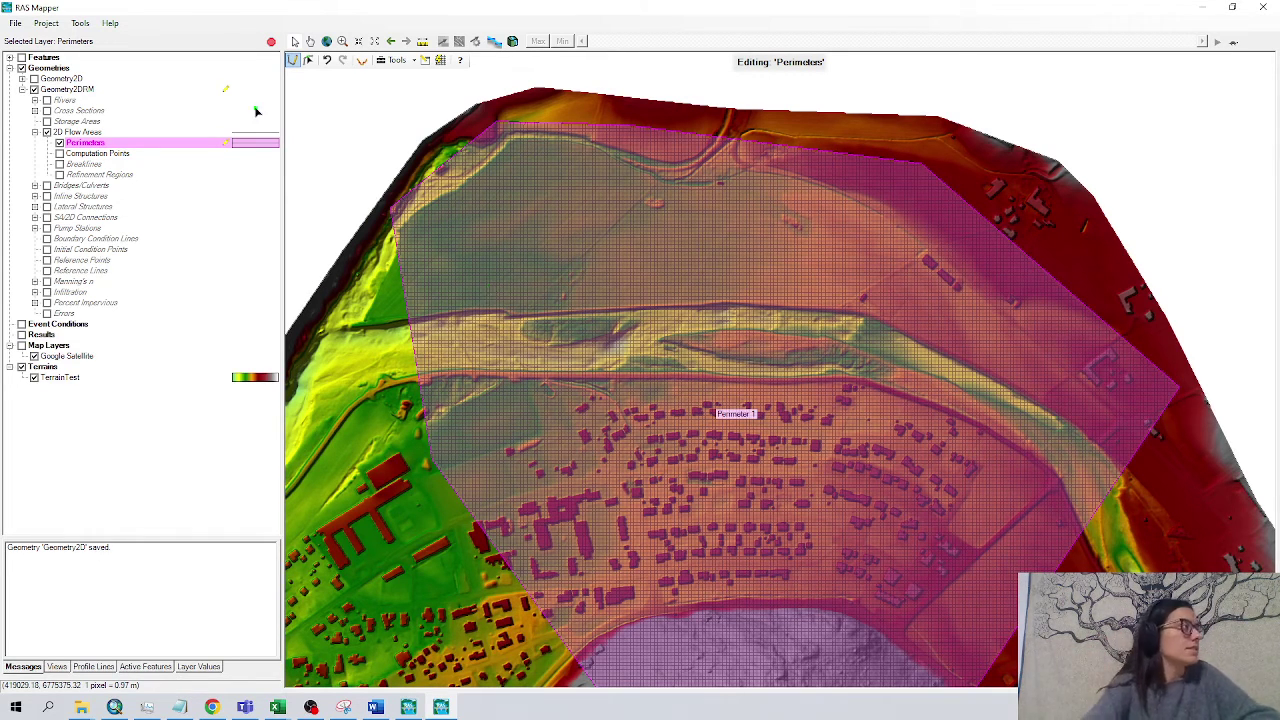
click(85, 165)
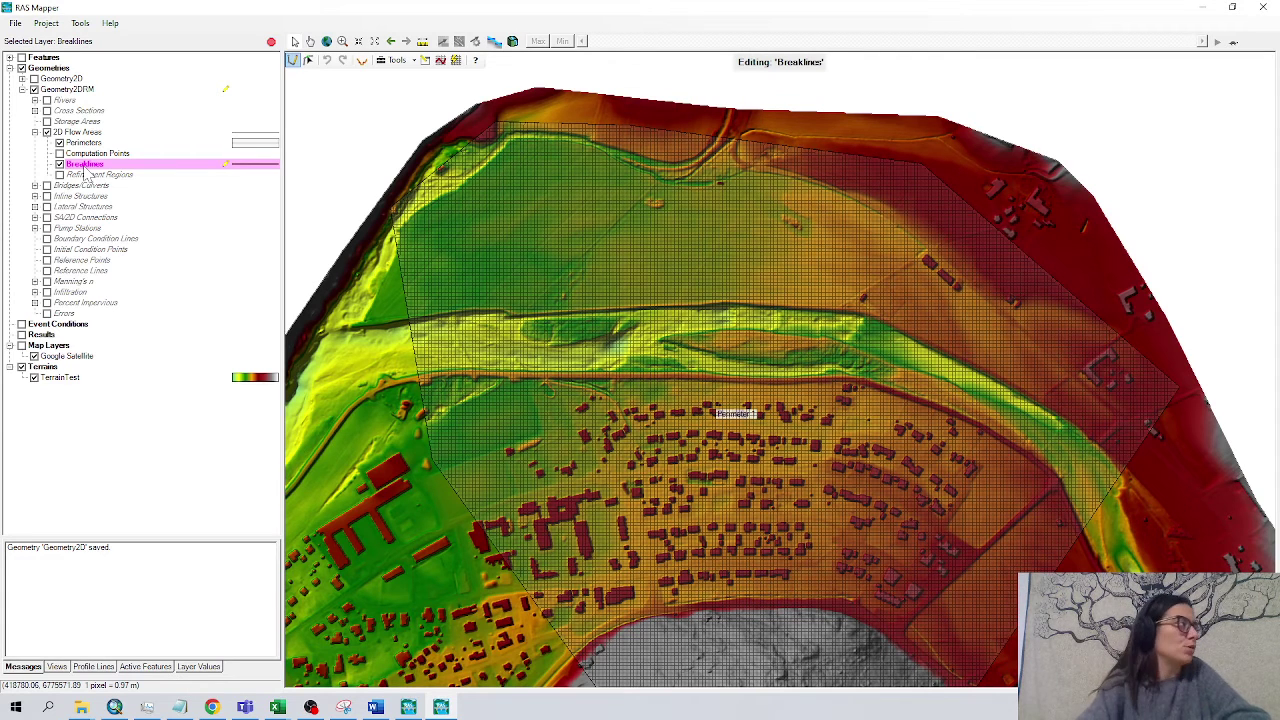
Draw a boundary condition line across the river's right edge named UpstreamBC
click(68, 239)
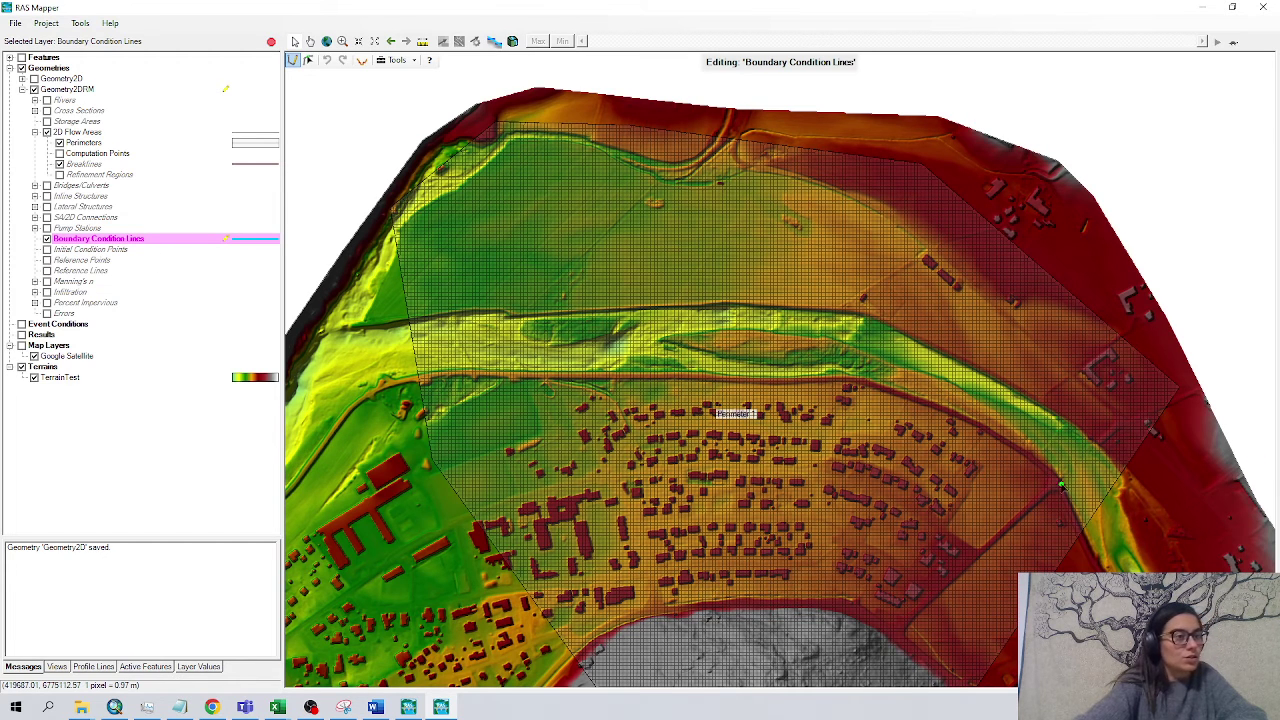
click(1068, 560)
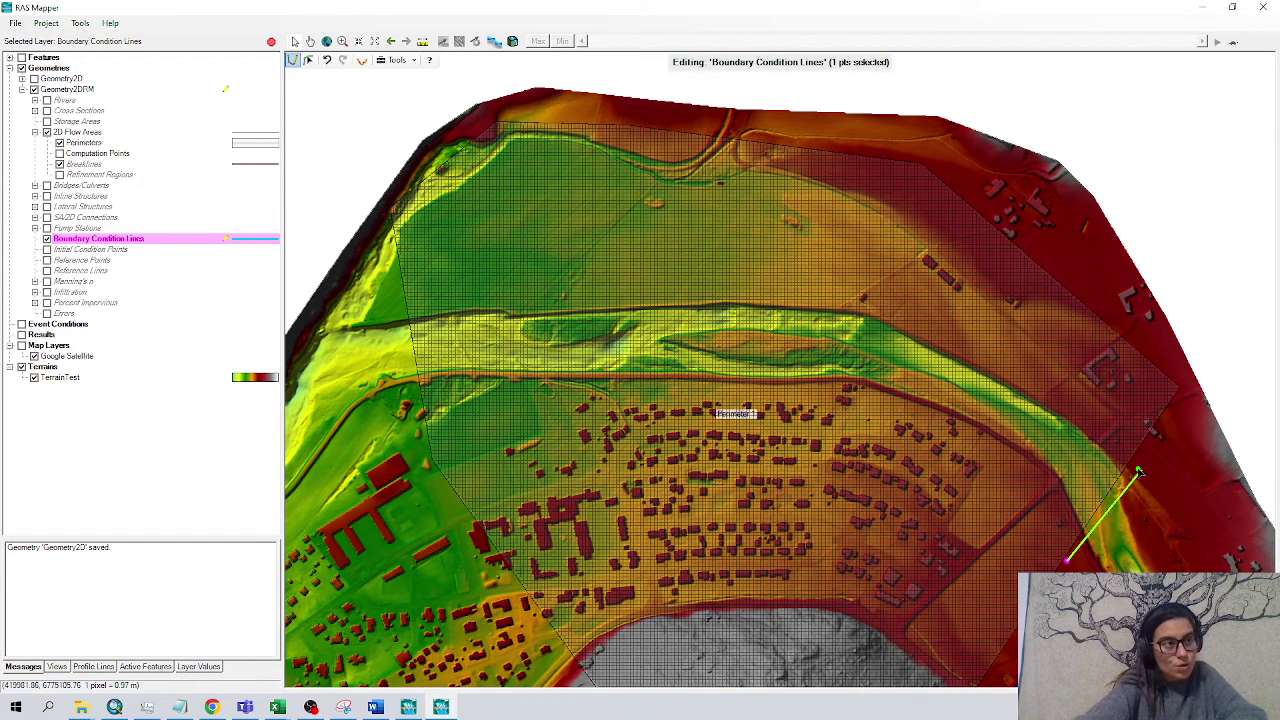
double_click(1133, 463)
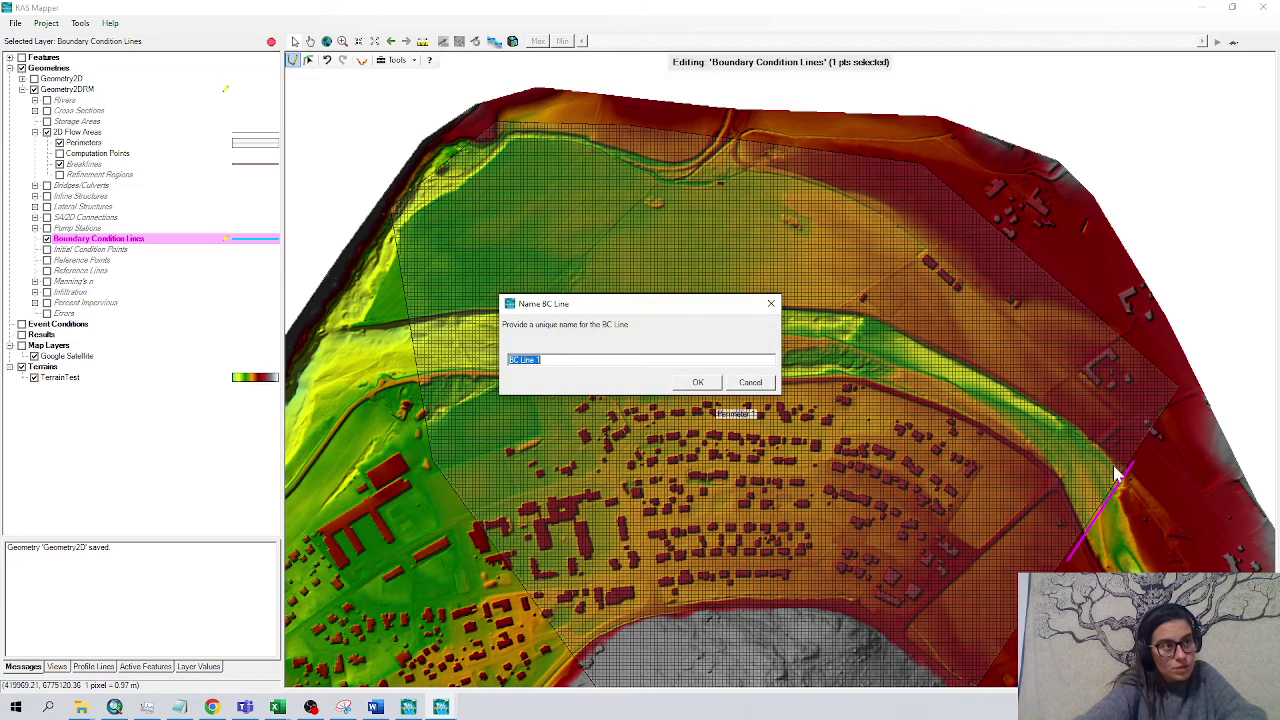
text(U)
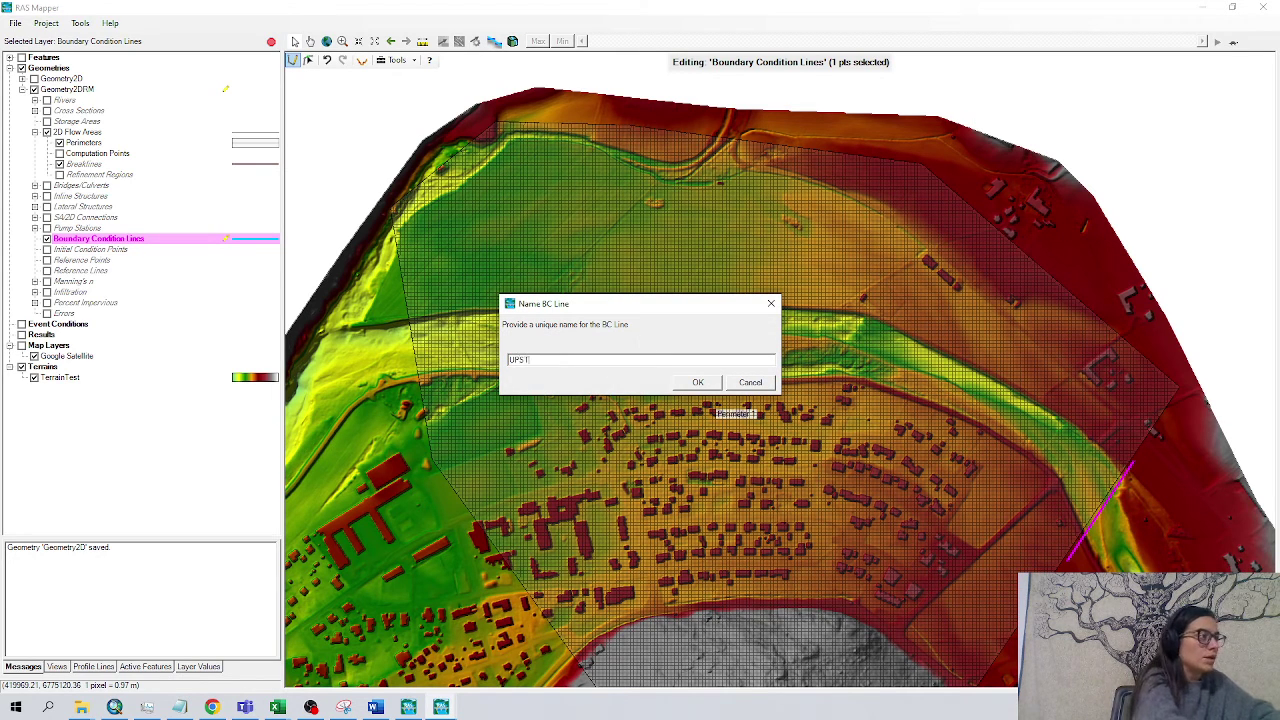
text(ps)
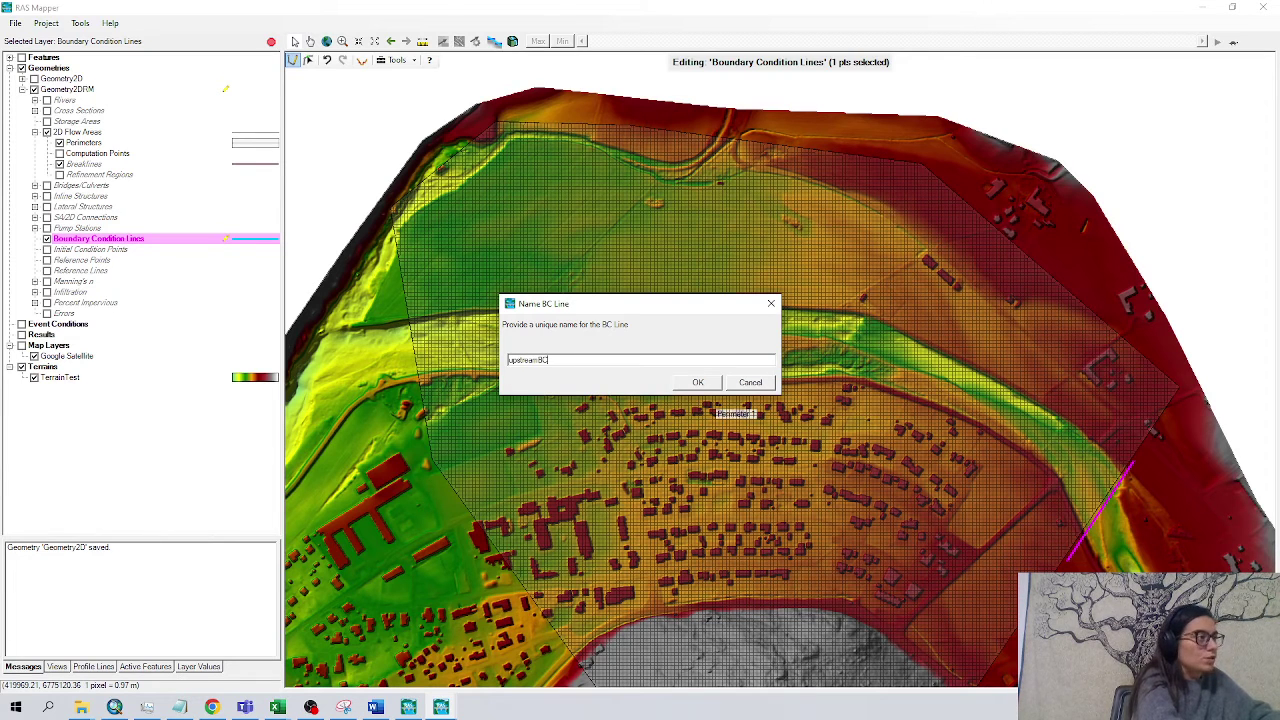
key(Return)
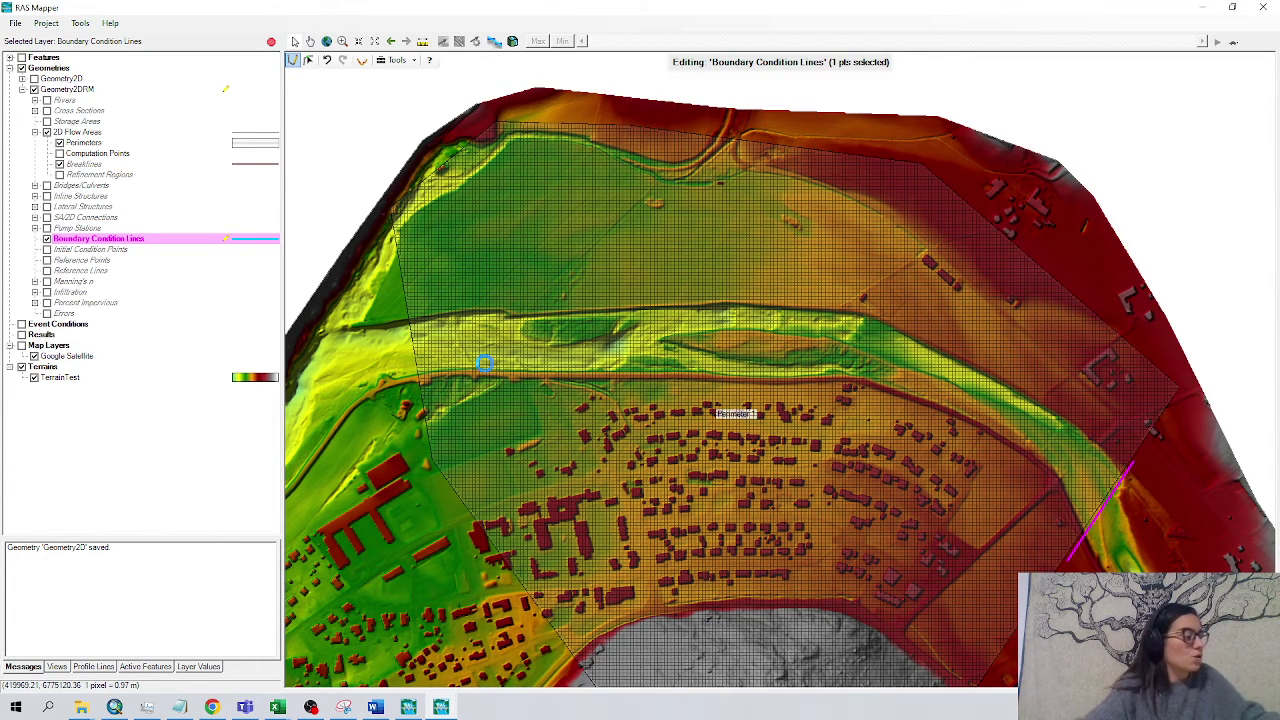
Draw a boundary condition line across the left perimeter edge named DownstreamBC
click(396, 266)
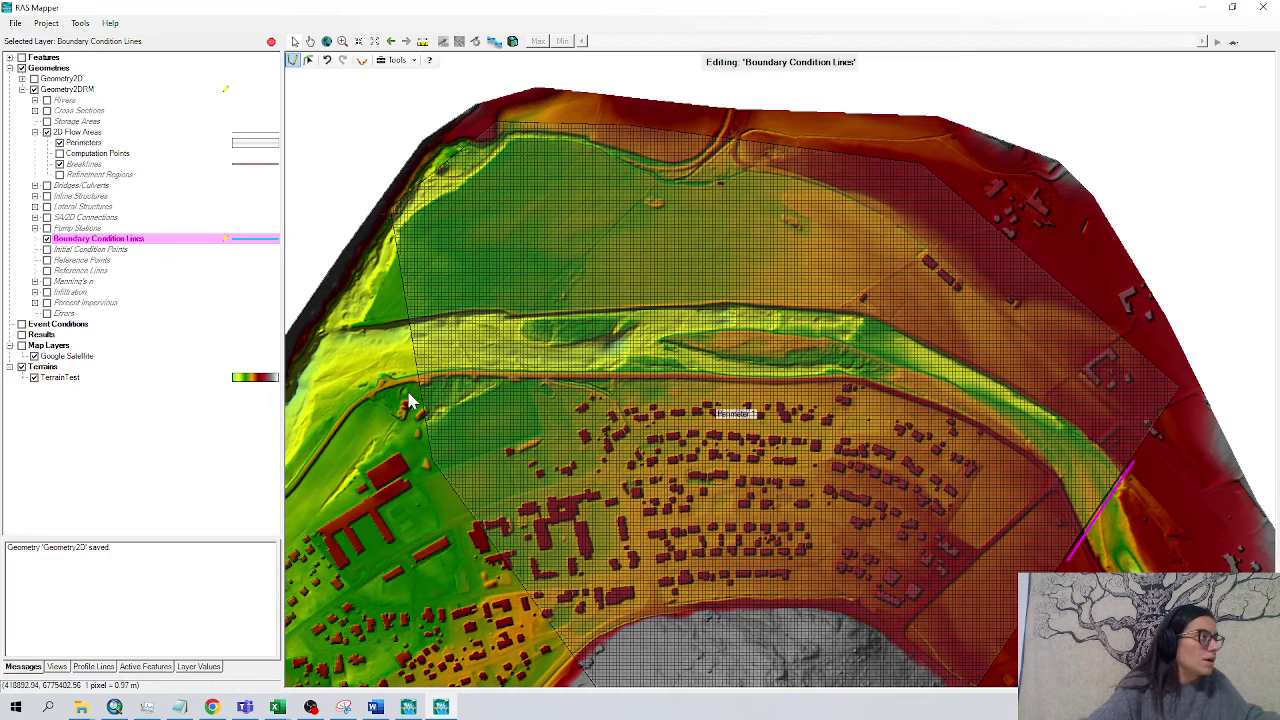
double_click(428, 460)
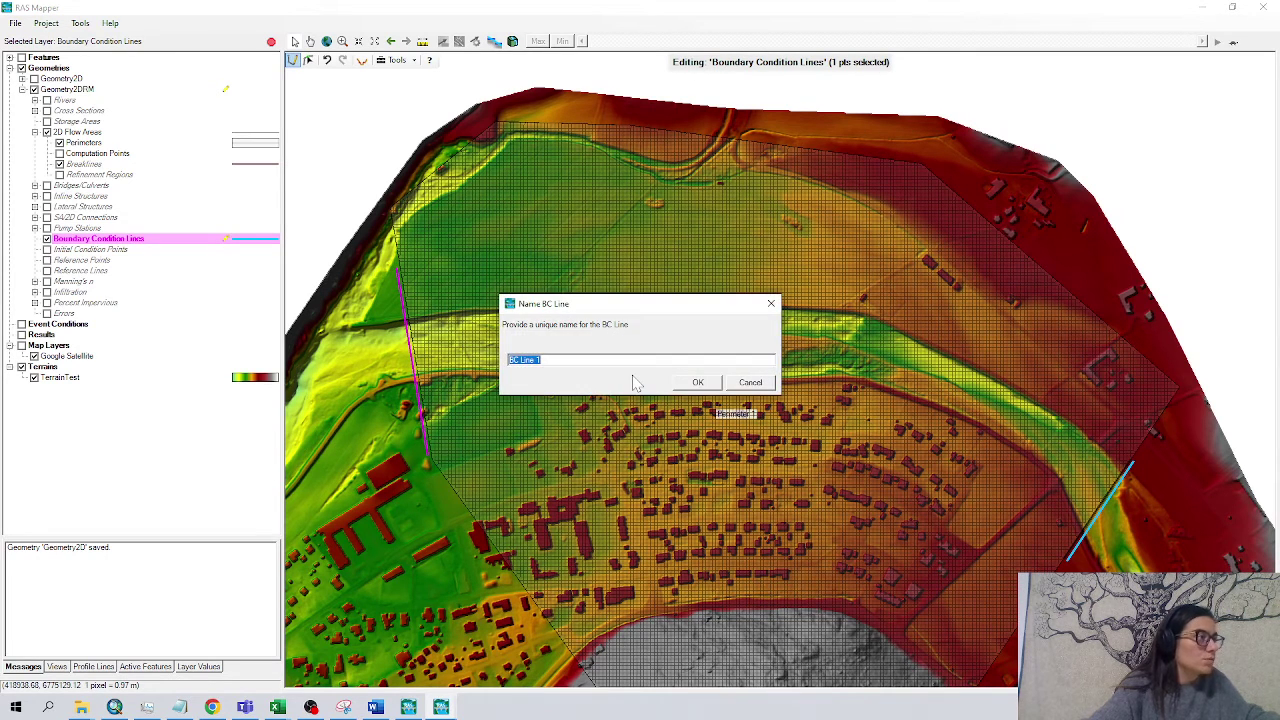
text(U)
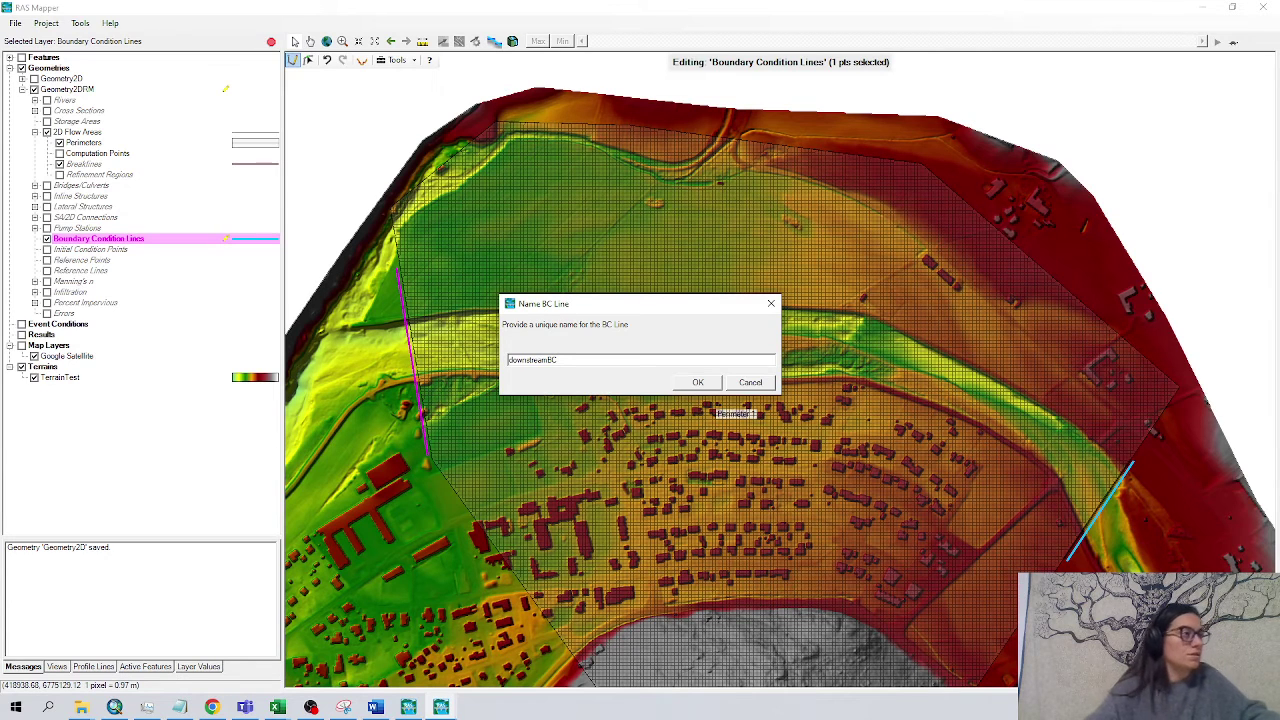
click(691, 383)
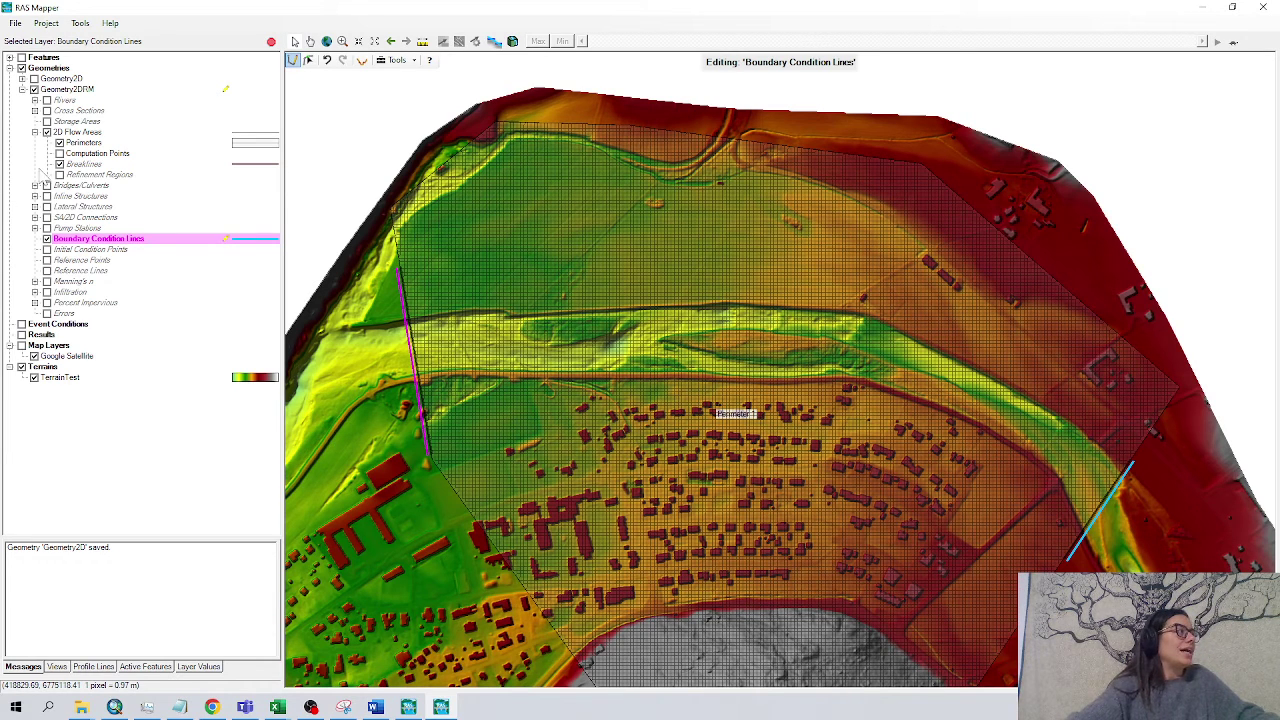
Stop editing Geometry2DRM and confirm saving its edits
click(68, 90)
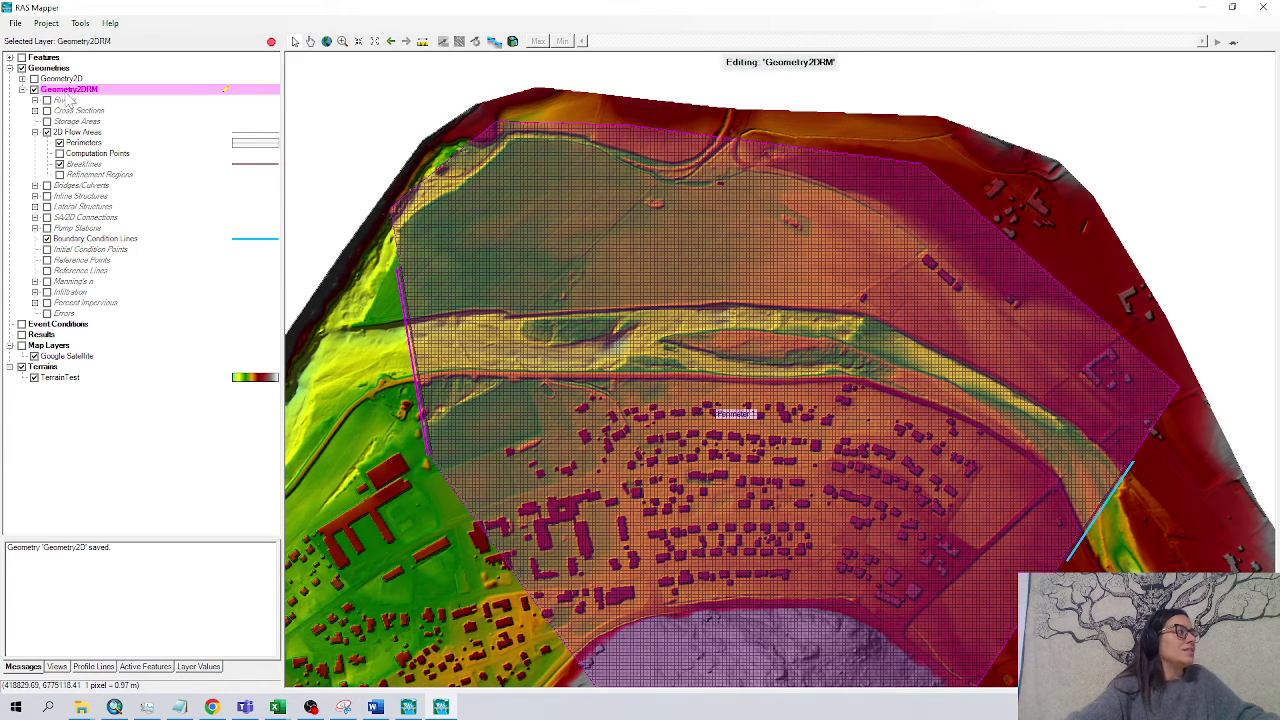
right_click(70, 90)
click(92, 123)
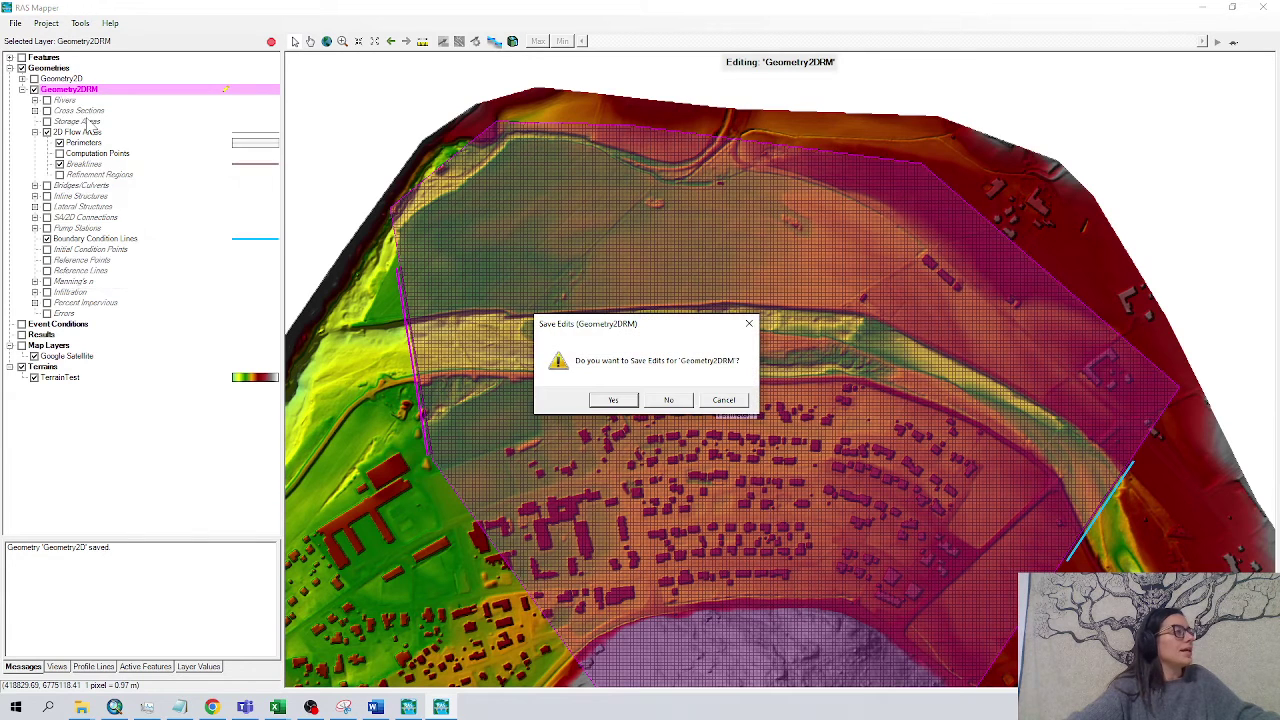
click(611, 402)
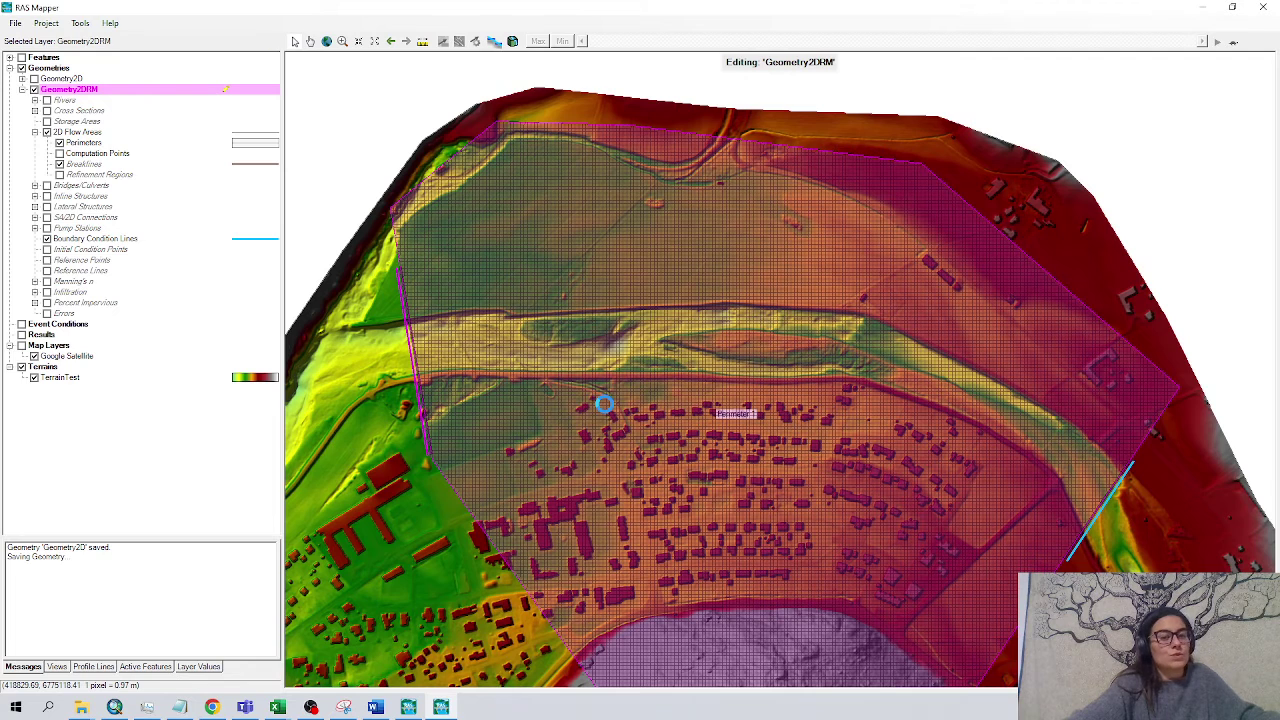